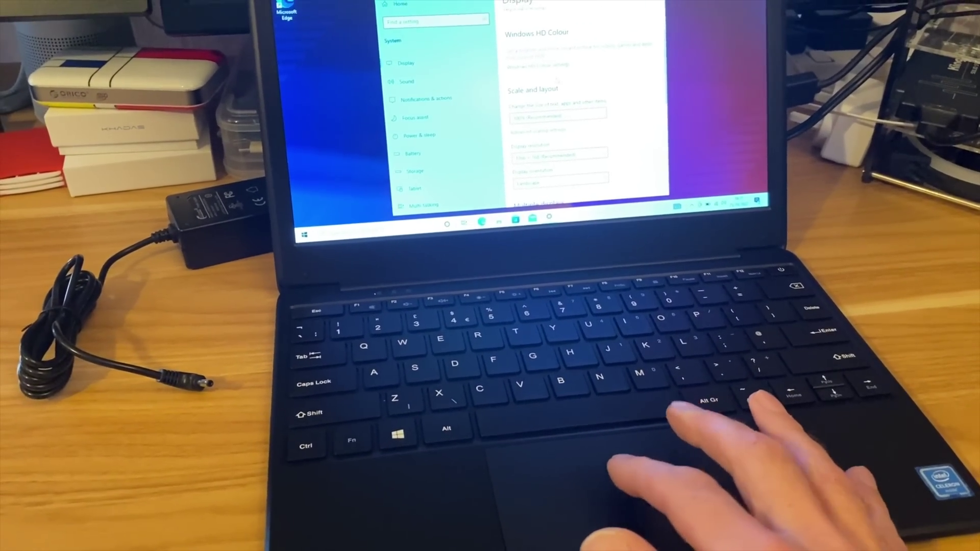
# Extend the desktop across both displays, keep the changed settings, and apply the arrangement with display 2 above display 1.
pyautogui.scroll(3, 560, 82)
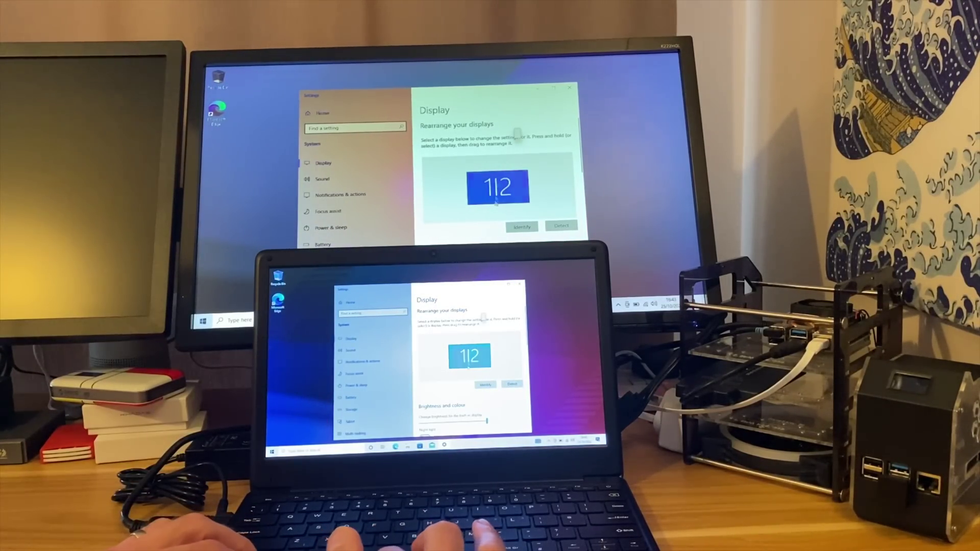
pyautogui.scroll(-5, 496, 202)
pyautogui.scroll(-3, 495, 207)
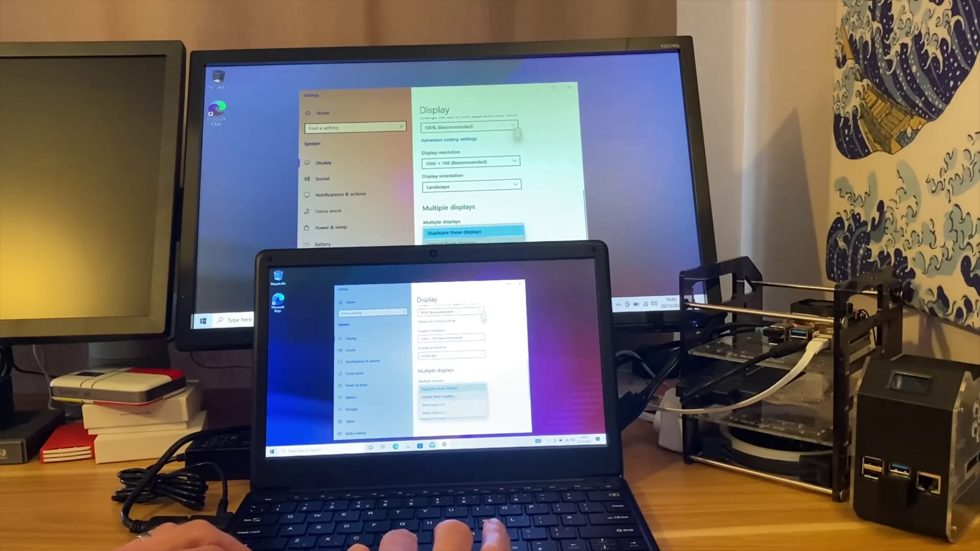
pyautogui.press('Down')
pyautogui.press('Return')
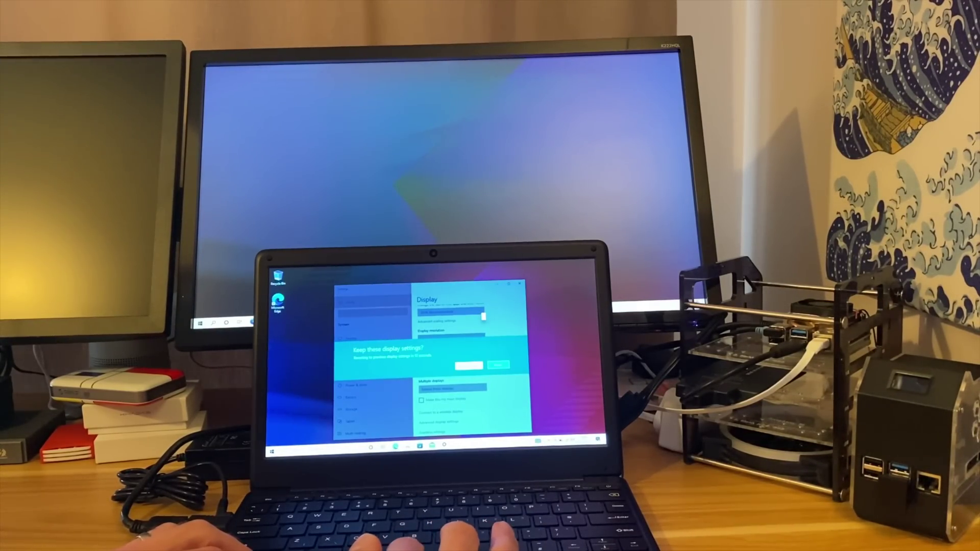
pyautogui.press('Return')
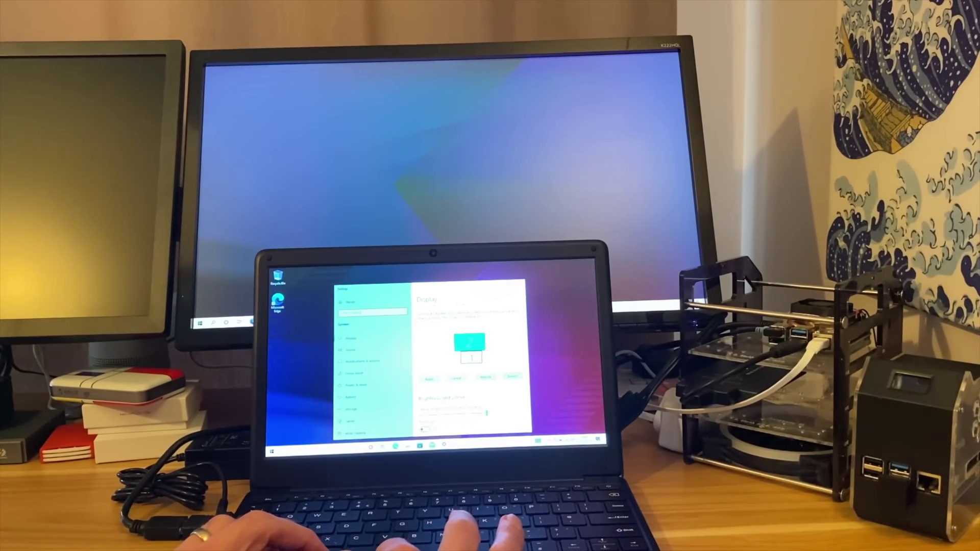
pyautogui.press('Return')
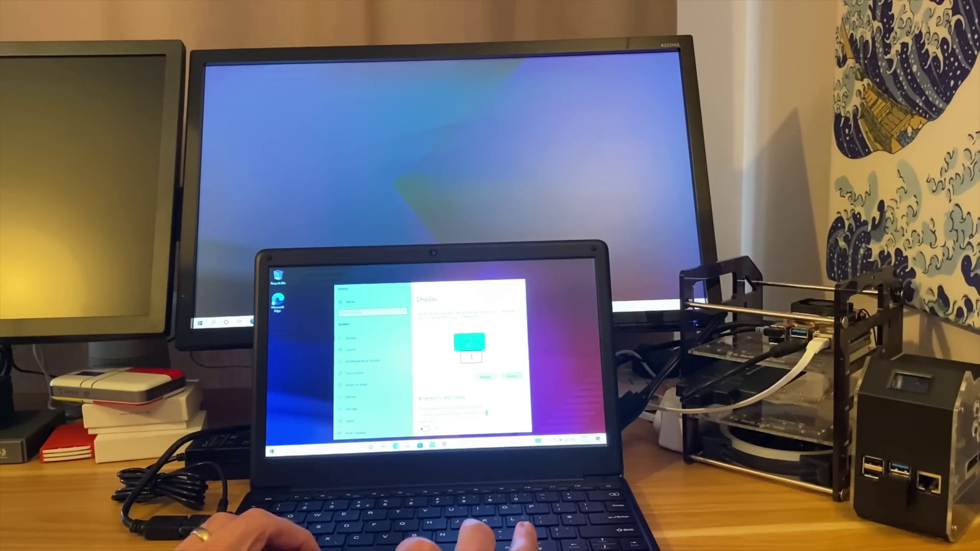
# Move the Settings window to the external monitor and launch Microsoft Edge from the Start menu on the laptop screen.
pyautogui.press('super+shift+Left')
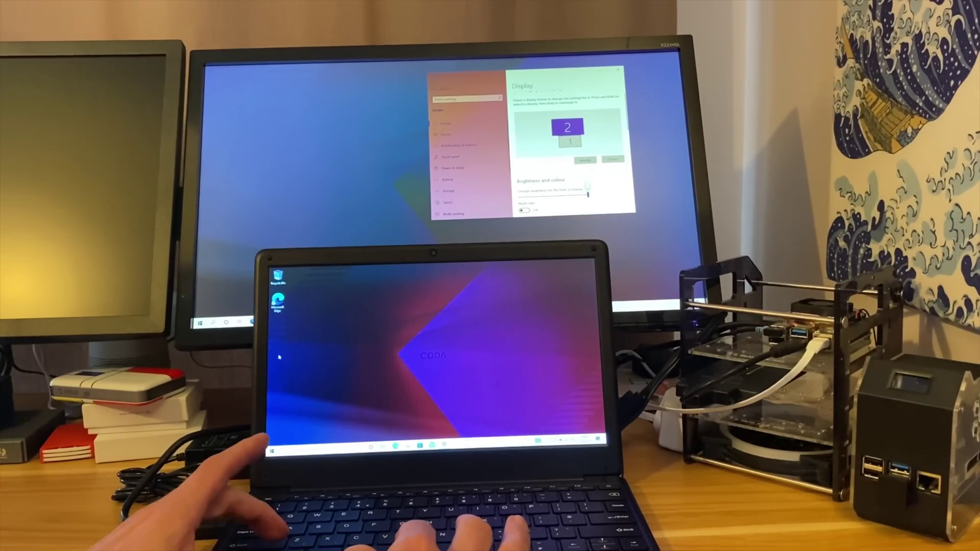
pyautogui.press('super')
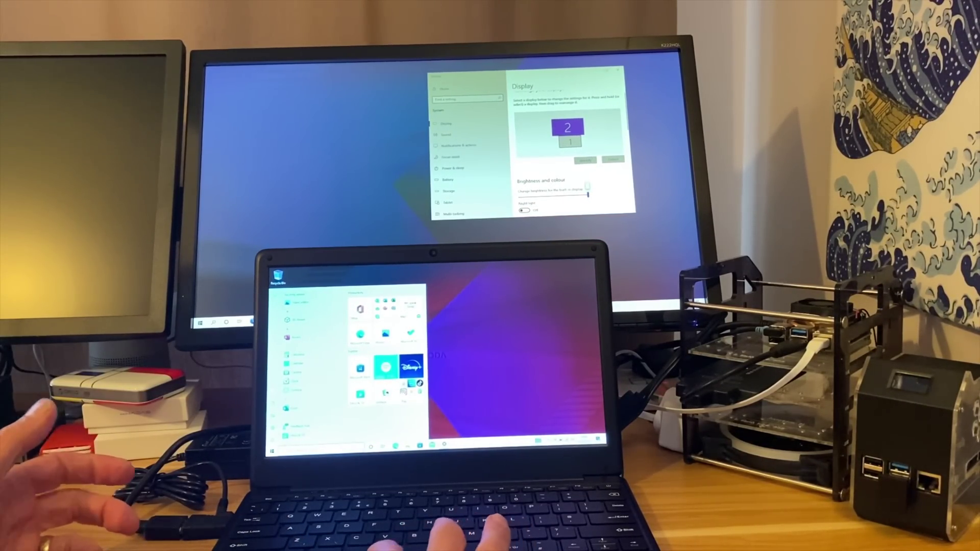
pyautogui.click(360, 334)
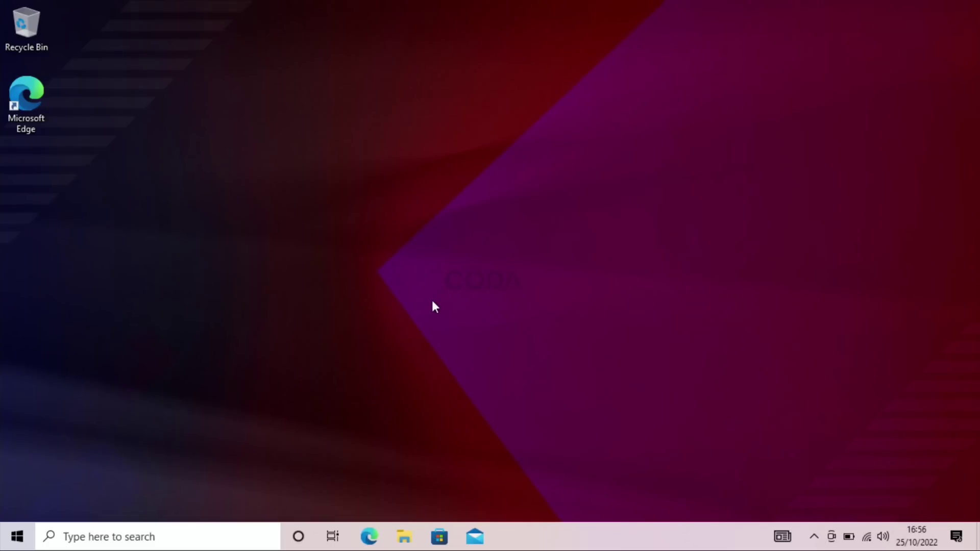
# Change the desktop background to the blue Windows logo picture and close the personalisation settings.
pyautogui.rightClick(391, 307)
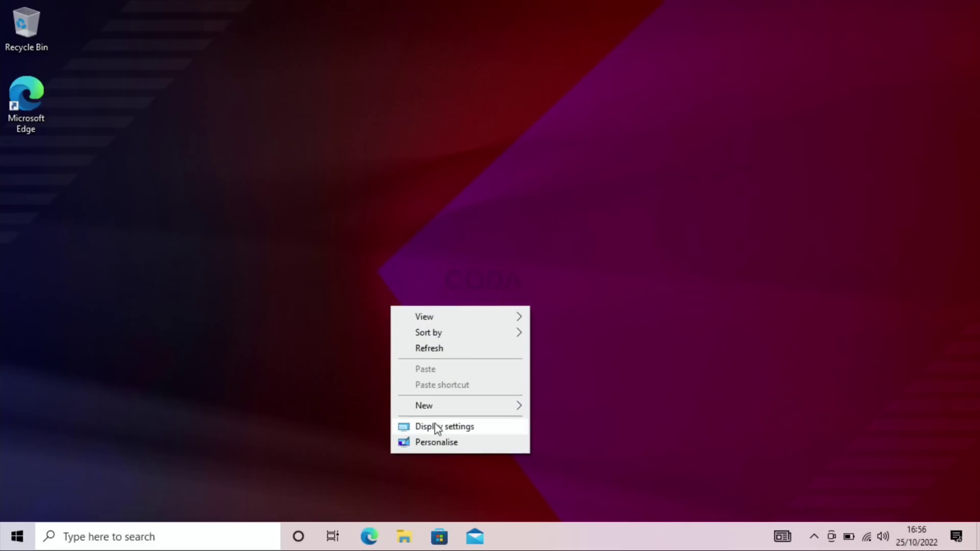
pyautogui.click(438, 444)
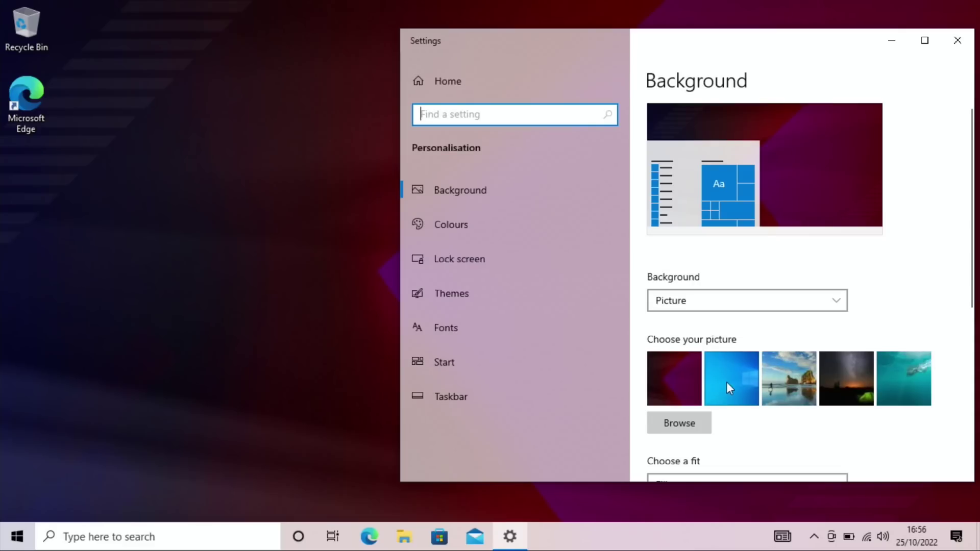
pyautogui.click(742, 379)
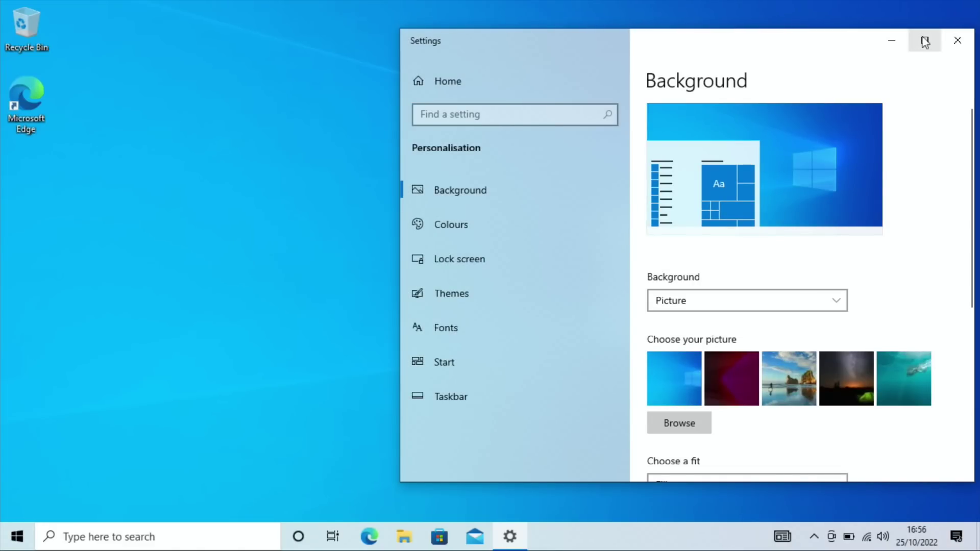
pyautogui.click(958, 40)
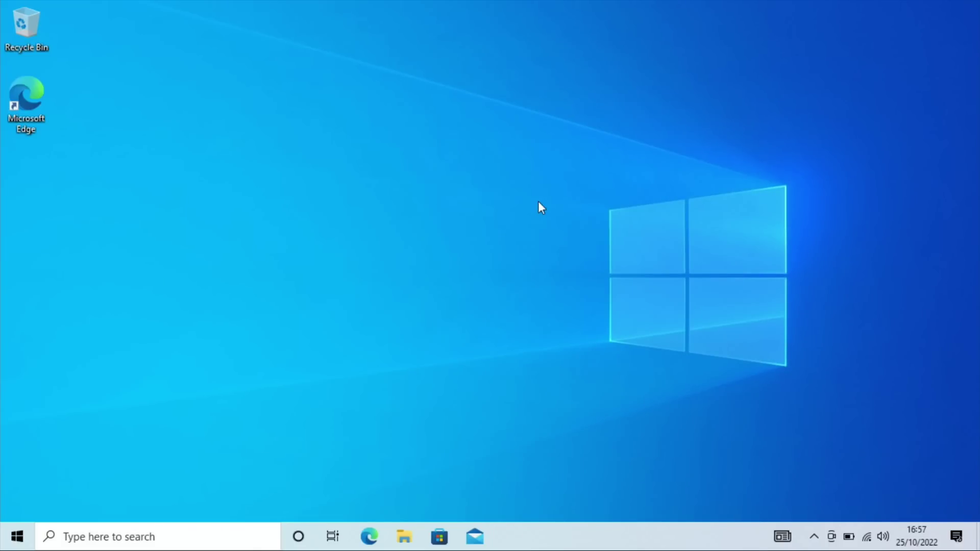
# Open the Startup Apps settings and turn off Microsoft Edge and Microsoft OneDrive at login.
pyautogui.press('super')
pyautogui.write('sta')
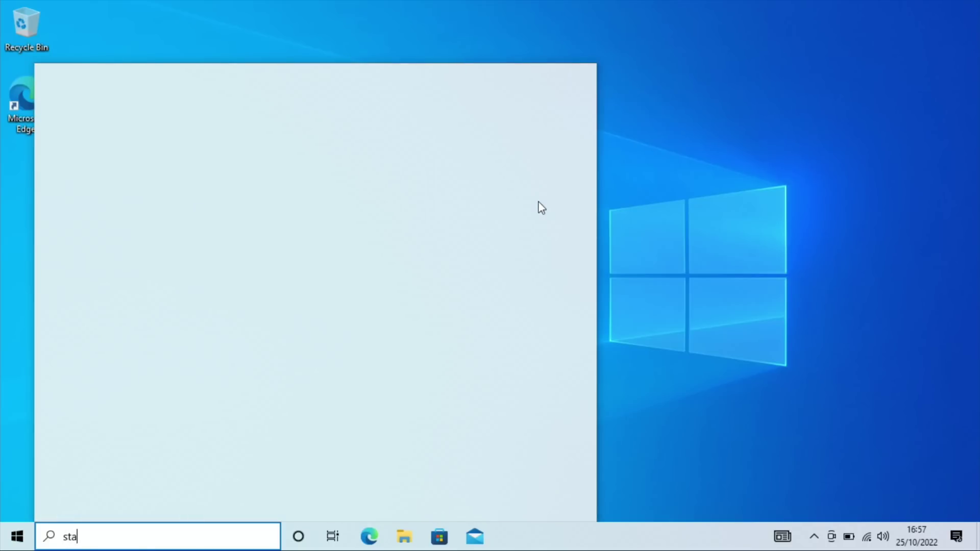
pyautogui.write('rtup')
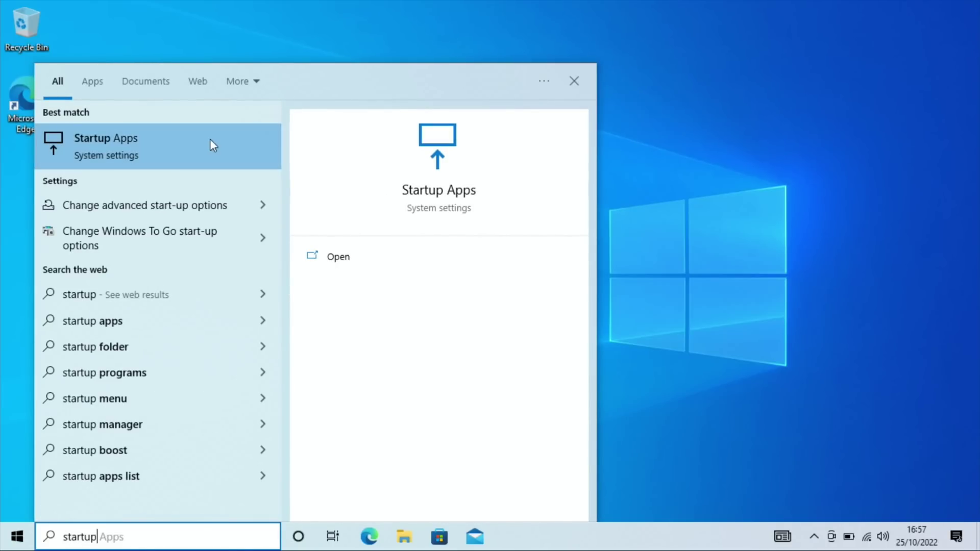
pyautogui.click(210, 139)
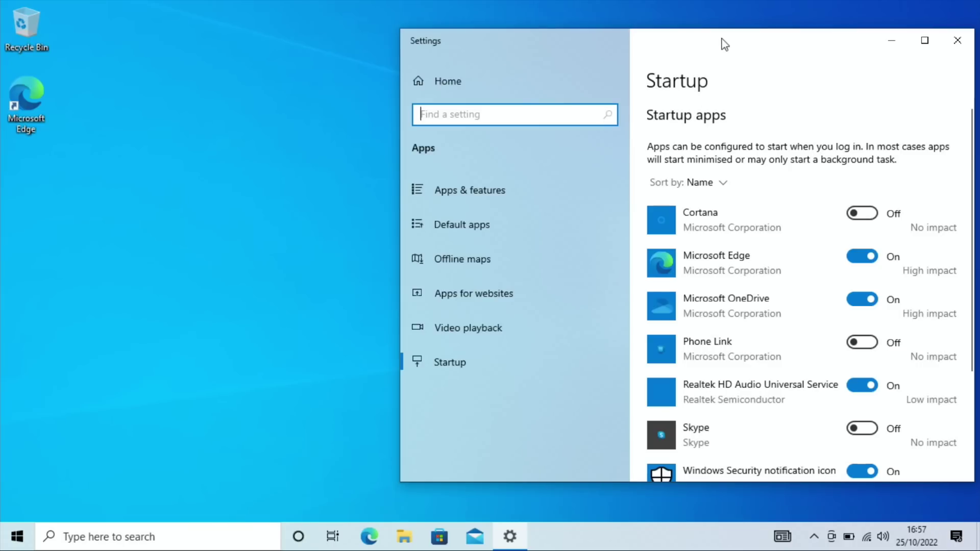
pyautogui.moveTo(724, 45); pyautogui.dragTo(477, 41)
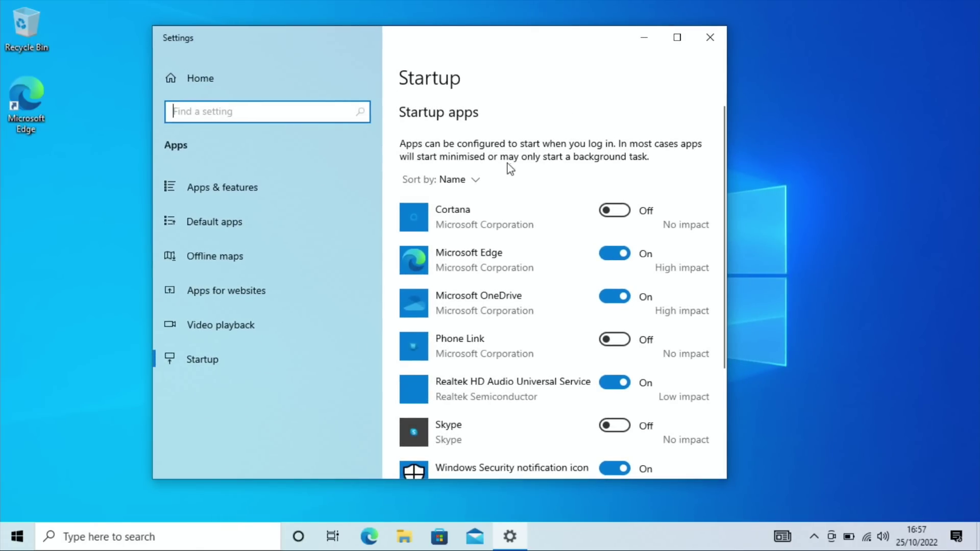
pyautogui.click(616, 255)
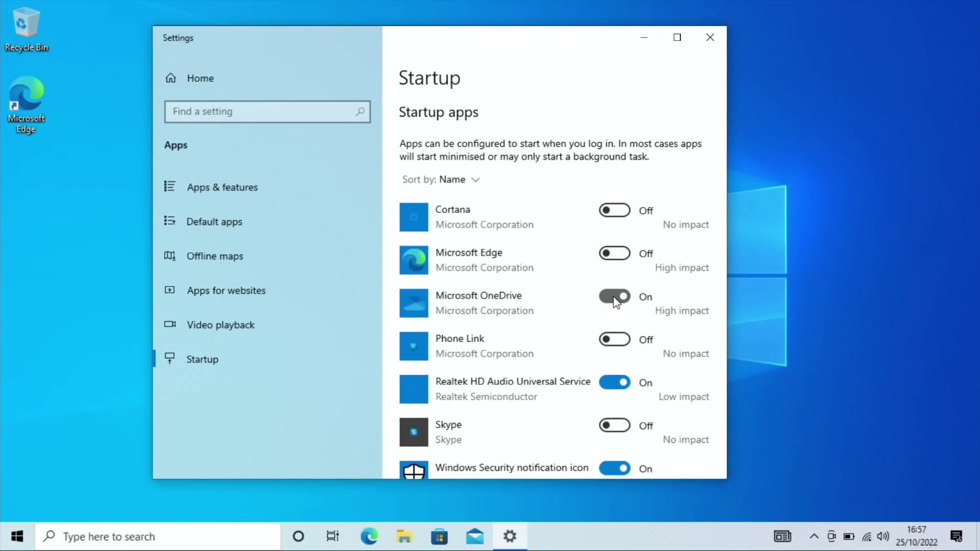
pyautogui.scroll(-3, 528, 374)
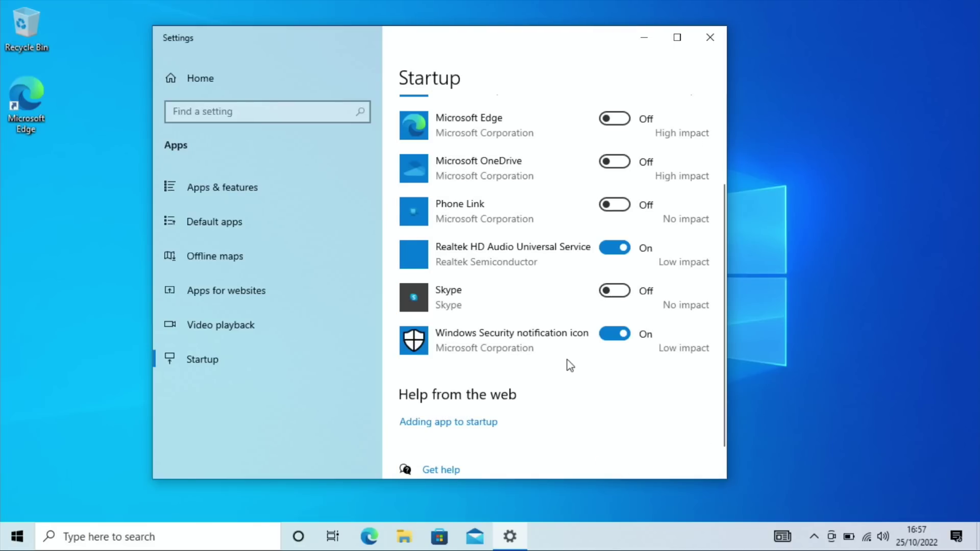
pyautogui.scroll(-1, 579, 363)
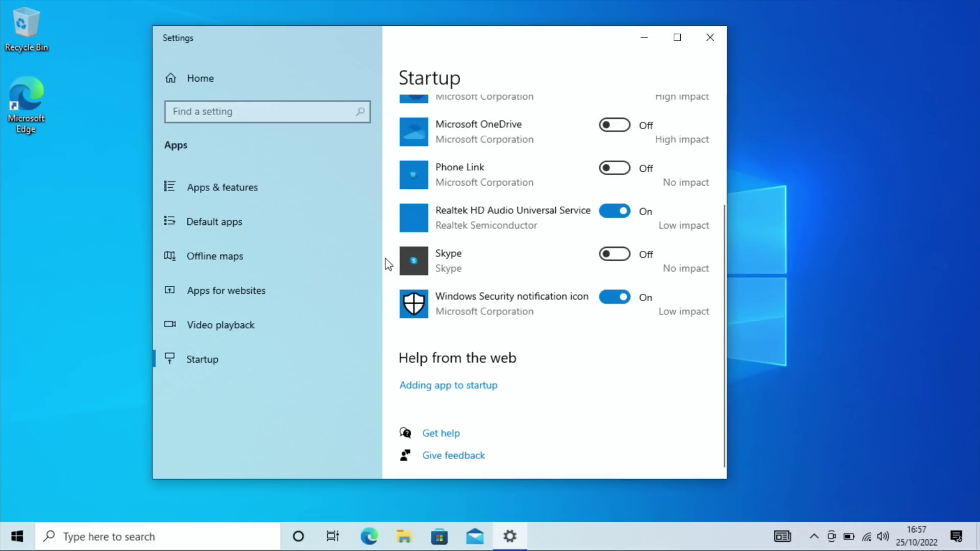
# Find the Windows appearance and performance options and set the visual effects to Adjust for best performance.
pyautogui.click(235, 112)
pyautogui.write('perfor')
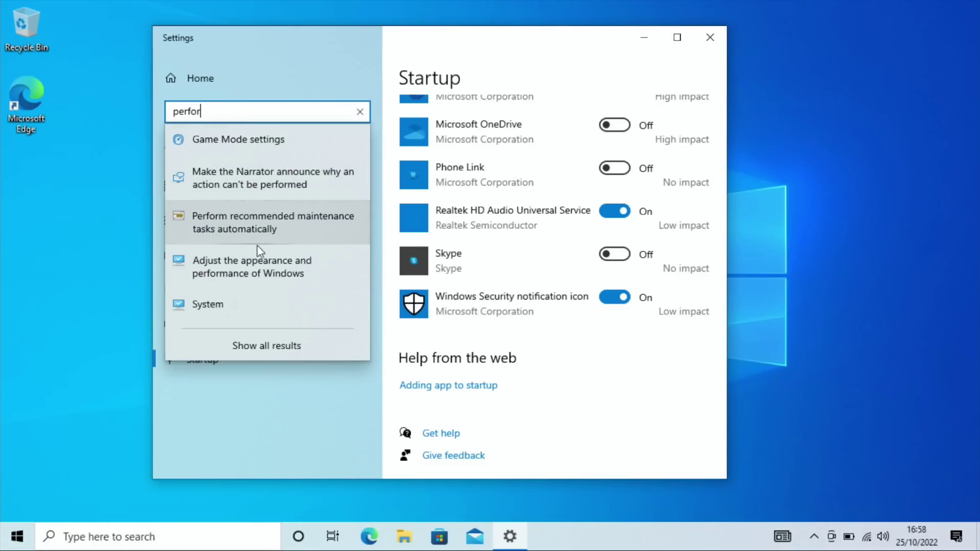
pyautogui.click(264, 265)
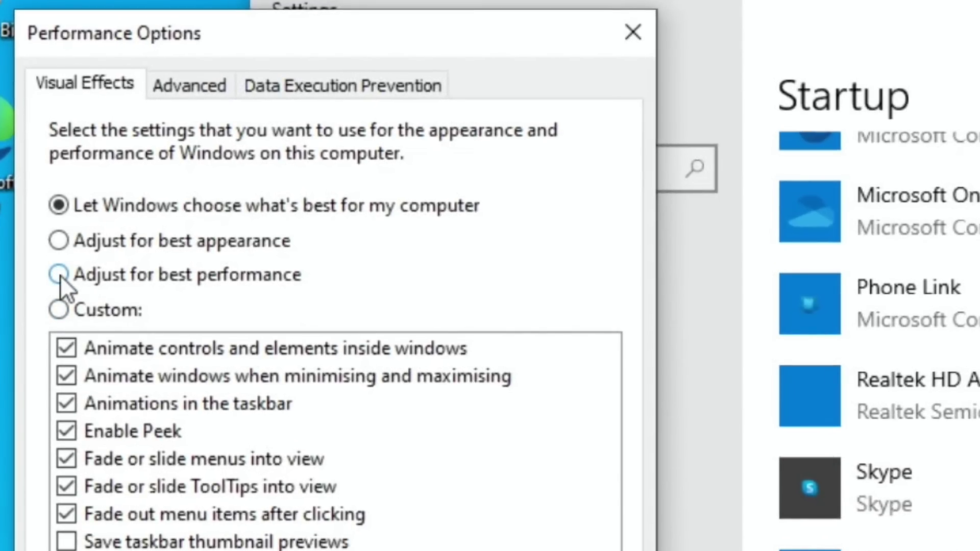
pyautogui.click(59, 274)
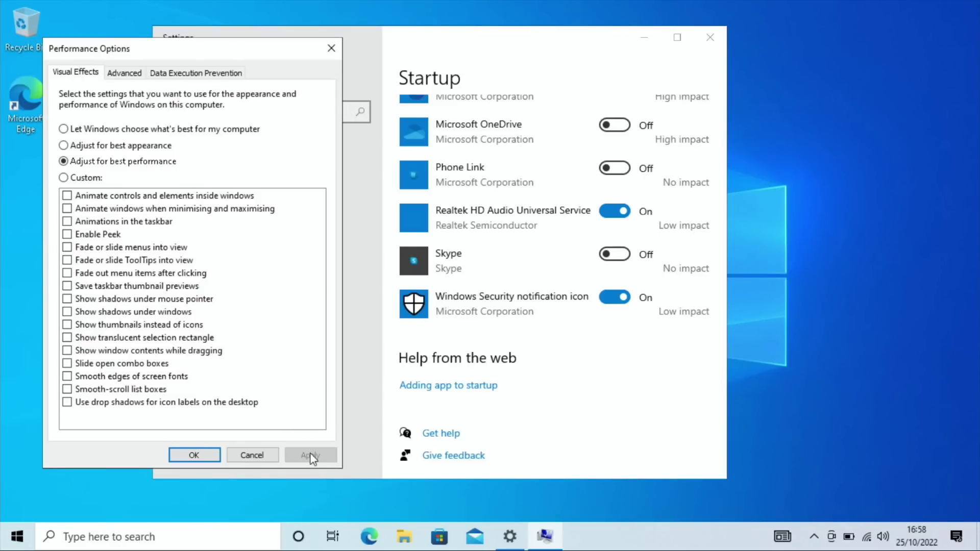
pyautogui.click(195, 455)
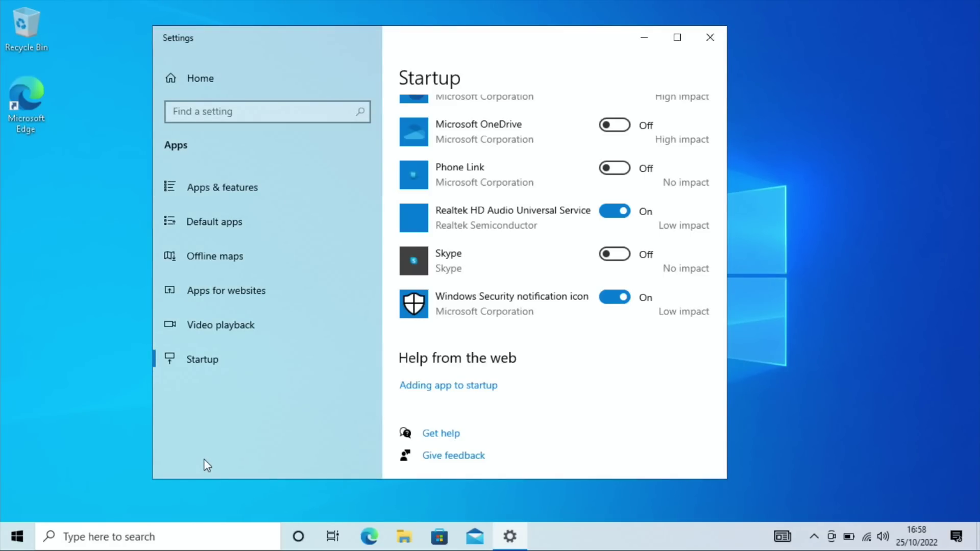
# Open and close the Start menu repeatedly to check its responsiveness.
pyautogui.press('super')
pyautogui.press('super')
pyautogui.press('super')
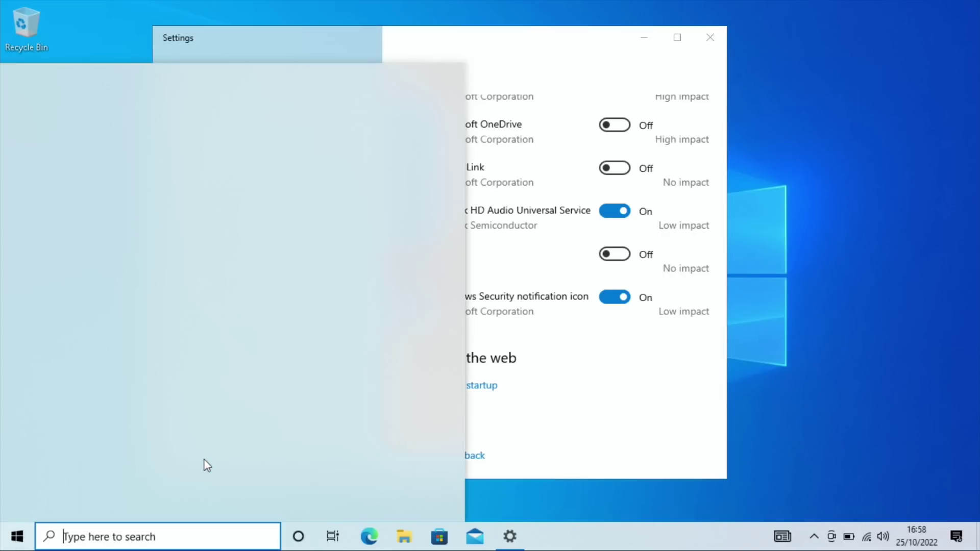
pyautogui.press('super')
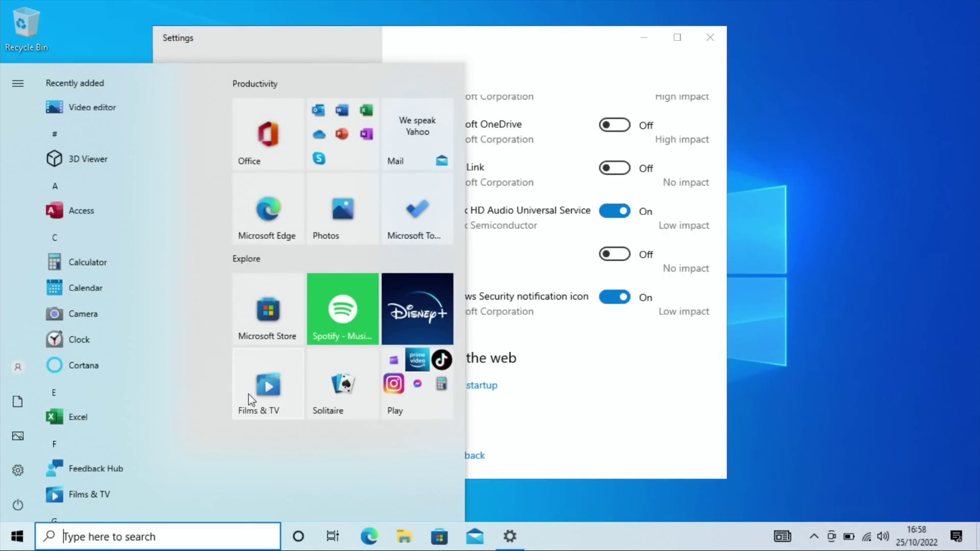
pyautogui.click(531, 191)
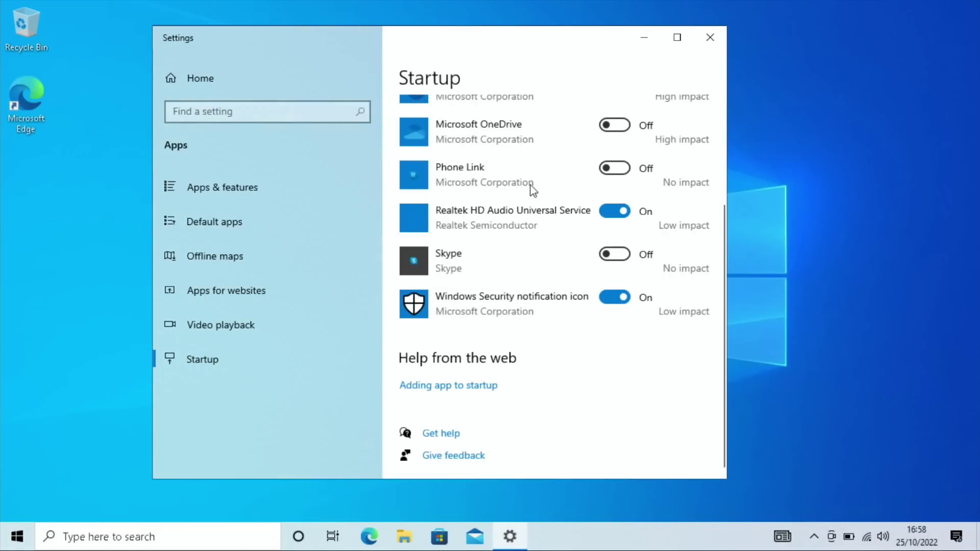
# Close the startup settings and open About your PC to review the device and Windows specifications.
pyautogui.click(713, 37)
pyautogui.press('super')
pyautogui.write('abou')
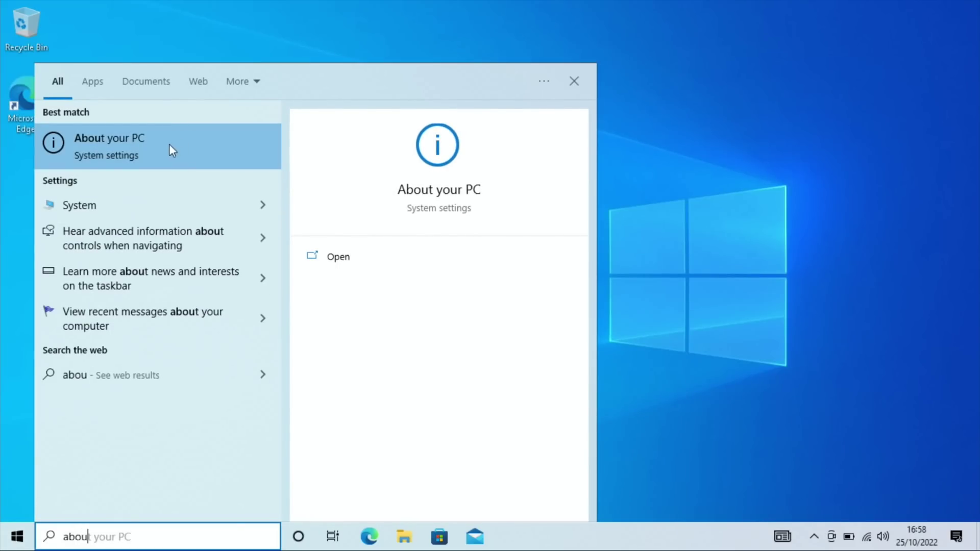
pyautogui.click(149, 149)
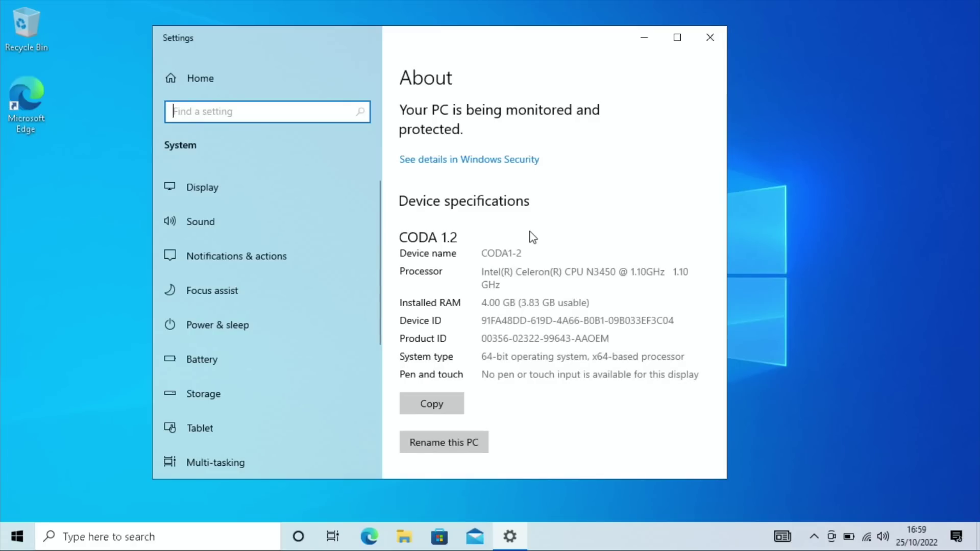
pyautogui.scroll(-3, 533, 237)
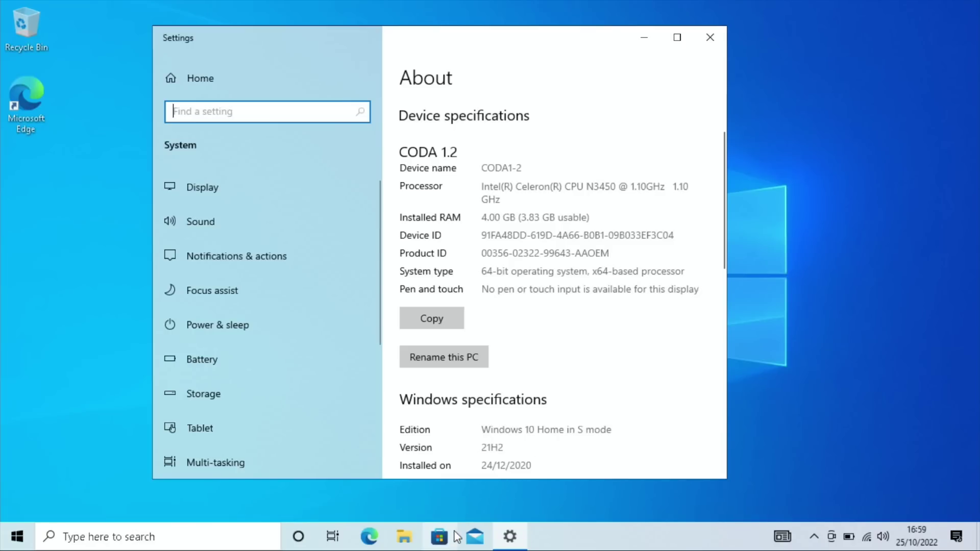
# Open the Microsoft Store and search it for minecraft and roblox.
pyautogui.click(438, 537)
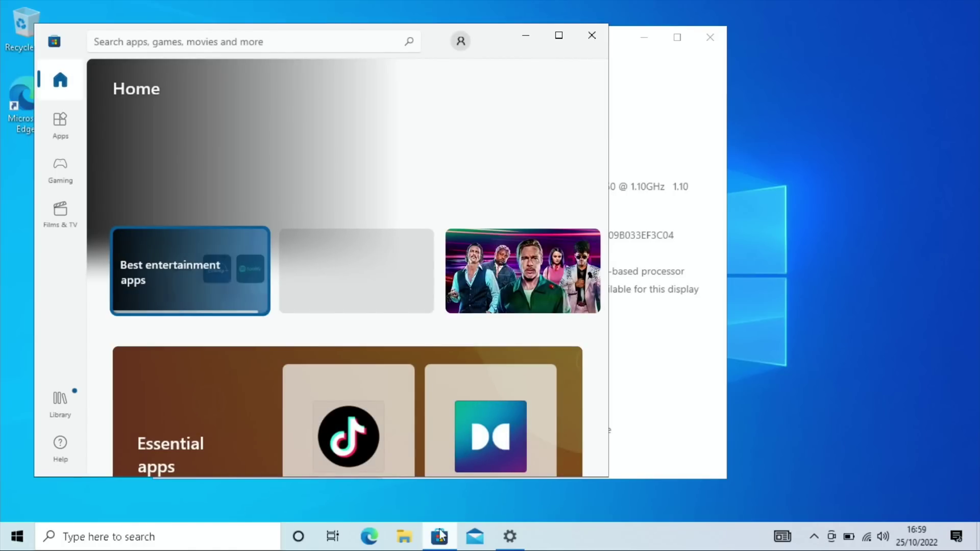
pyautogui.click(266, 34)
pyautogui.write('minecraft')
pyautogui.press('Return')
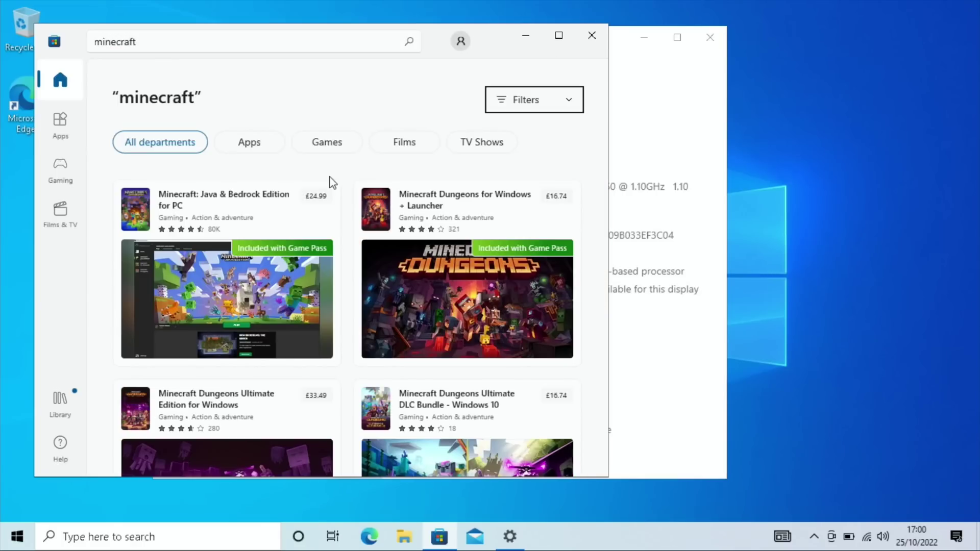
pyautogui.click(203, 39)
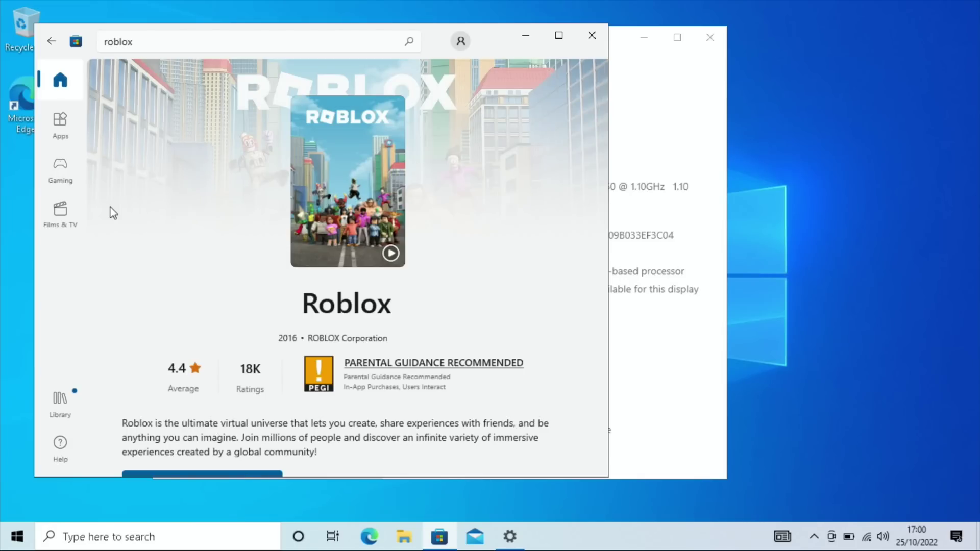
# Search the store for audacity, and close the Microsoft Store and Settings windows.
pyautogui.click(155, 40)
pyautogui.press('BackSpace')
pyautogui.press('BackSpace')
pyautogui.press('BackSpace')
pyautogui.press('BackSpace')
pyautogui.press('BackSpace')
pyautogui.press('BackSpace')
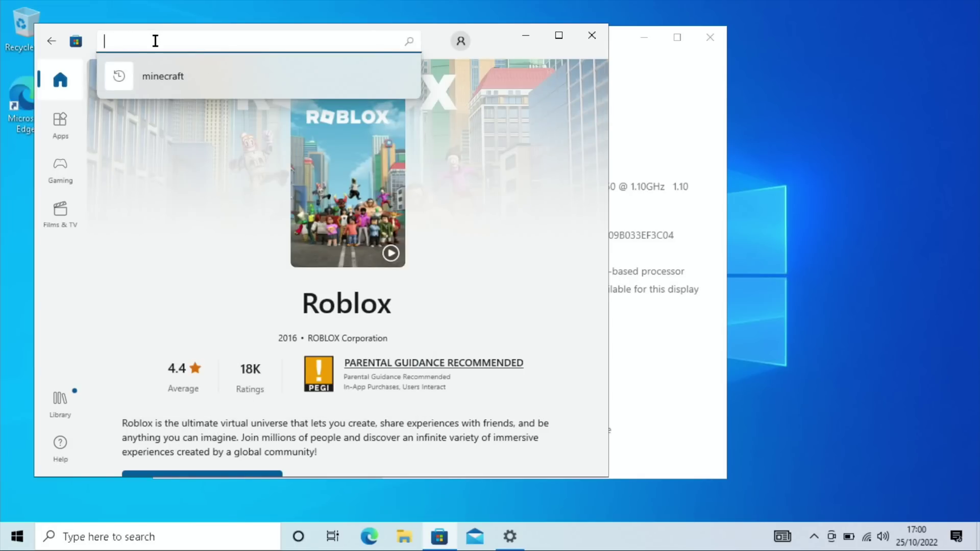
pyautogui.write('audacity')
pyautogui.press('Return')
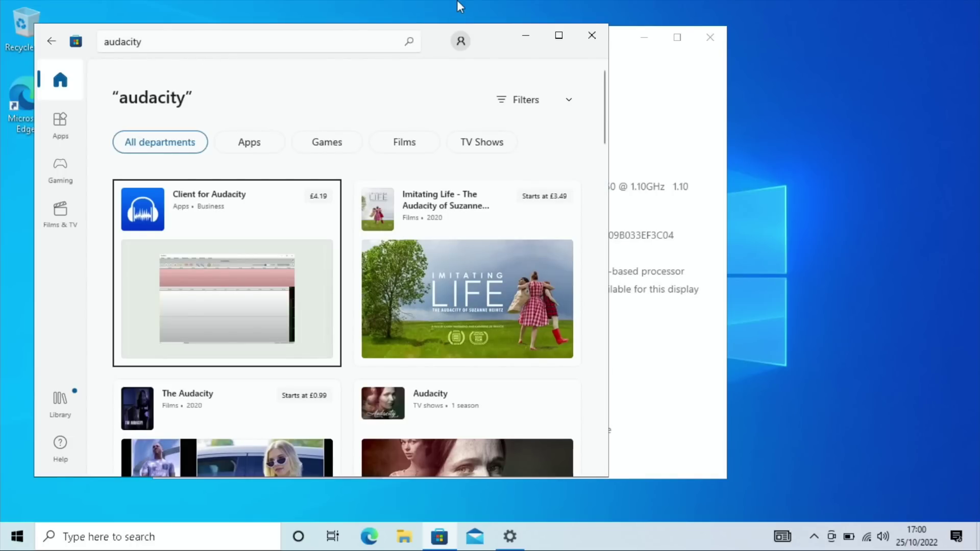
pyautogui.click(592, 35)
pyautogui.click(710, 33)
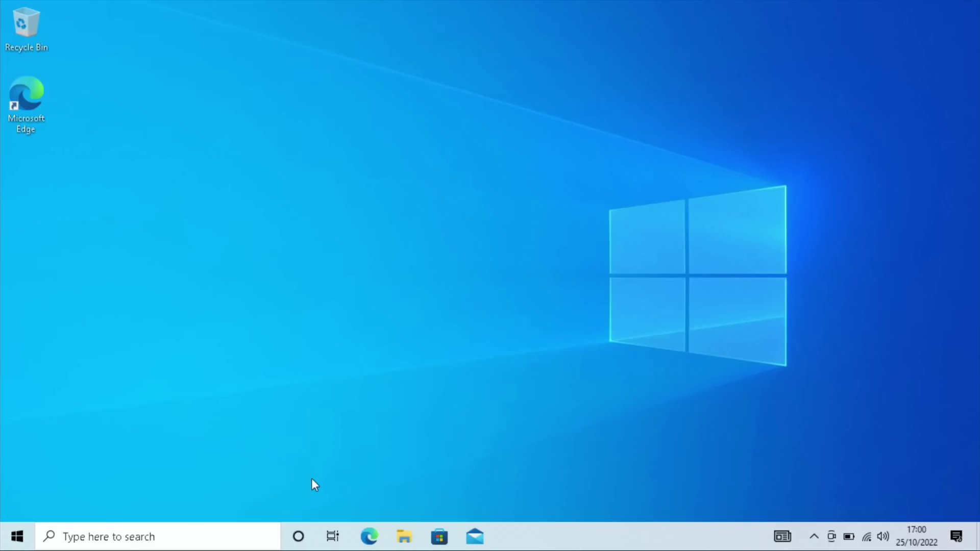
# Open Microsoft Edge, search the web for audacity, and open the download page on audacityteam.org.
pyautogui.click(369, 537)
pyautogui.write('a')
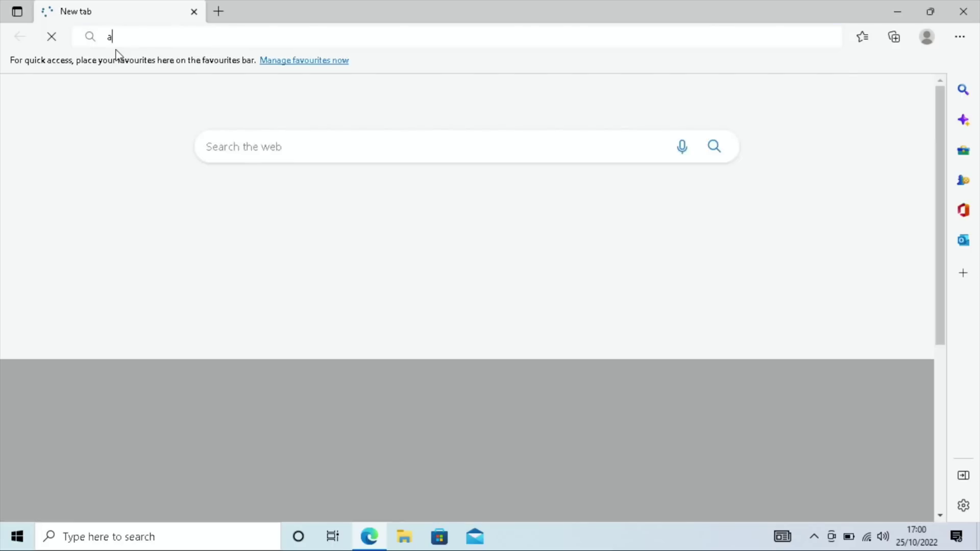
pyautogui.write('udacit')
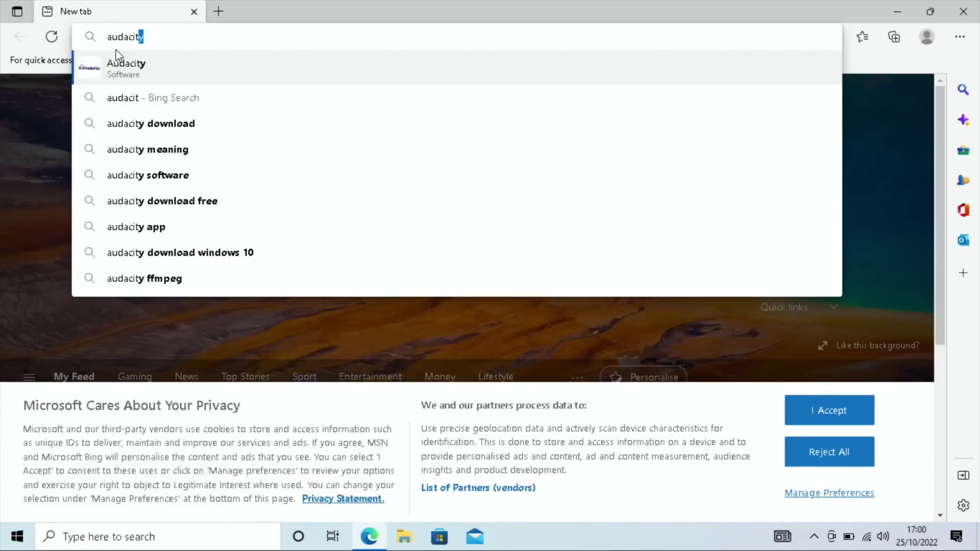
pyautogui.press('Return')
pyautogui.scroll(-3, 176, 212)
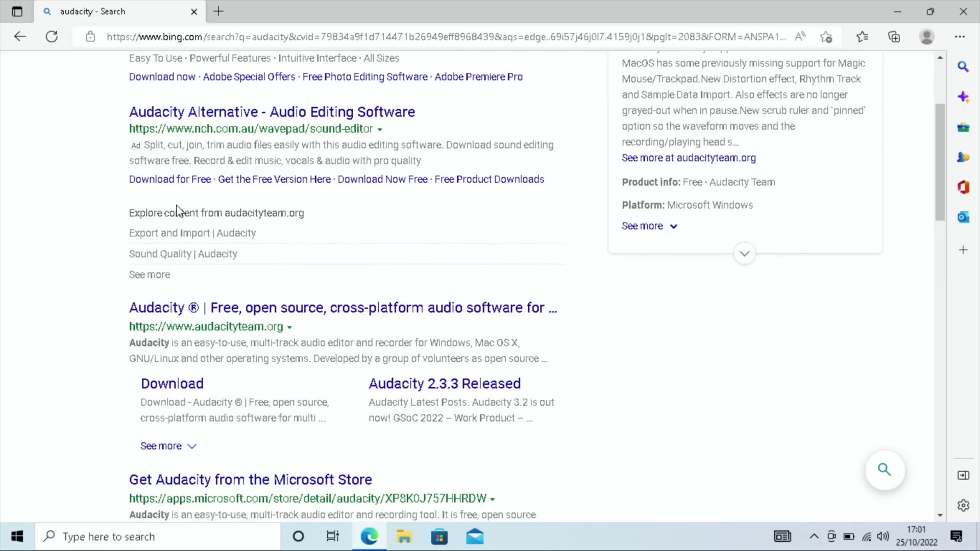
pyautogui.click(185, 392)
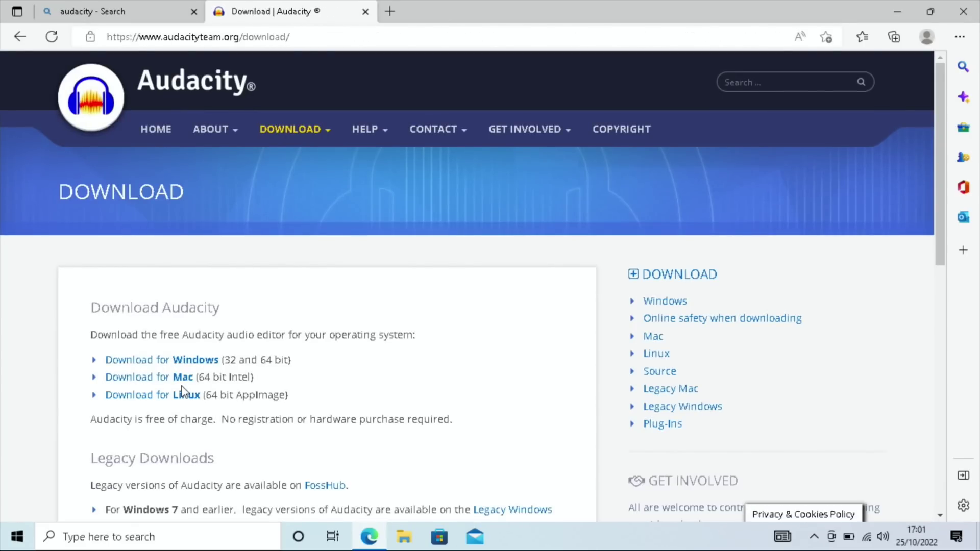
# Go to the Windows downloads for Audacity and download the Audacity 3.2.1 64 bit installer.
pyautogui.click(161, 363)
pyautogui.scroll(-4, 174, 368)
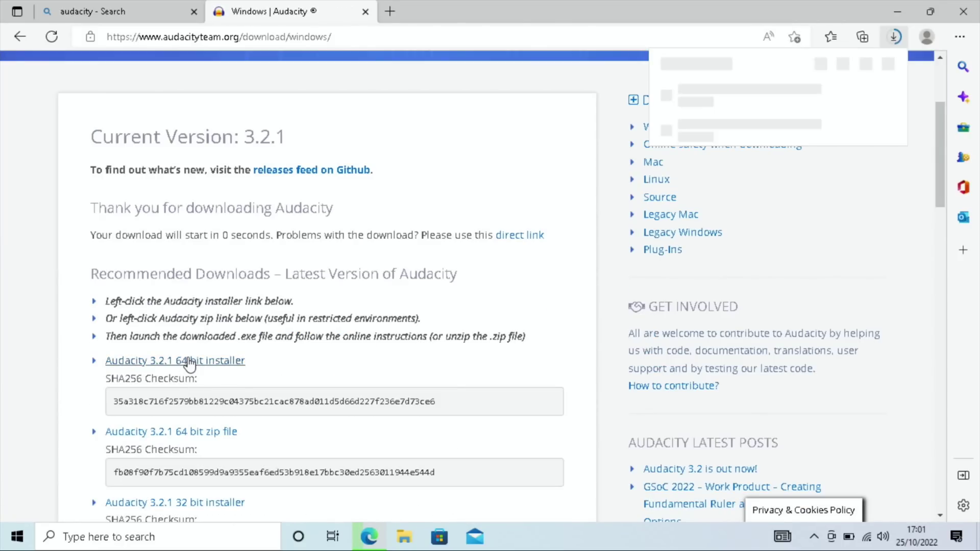
pyautogui.click(189, 361)
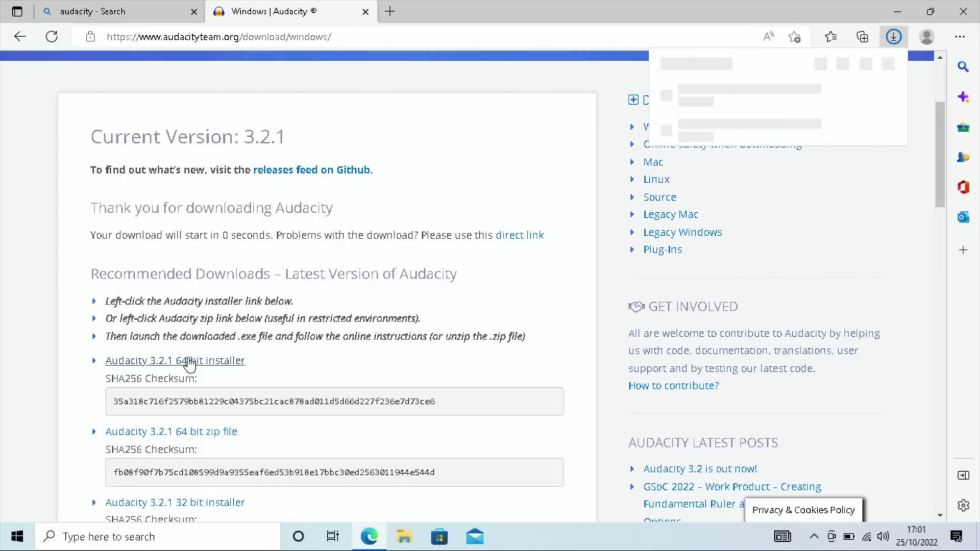
# Try to run the downloaded audacity-win-3.2.1-64bit.exe, and close both browser tabs.
pyautogui.click(694, 137)
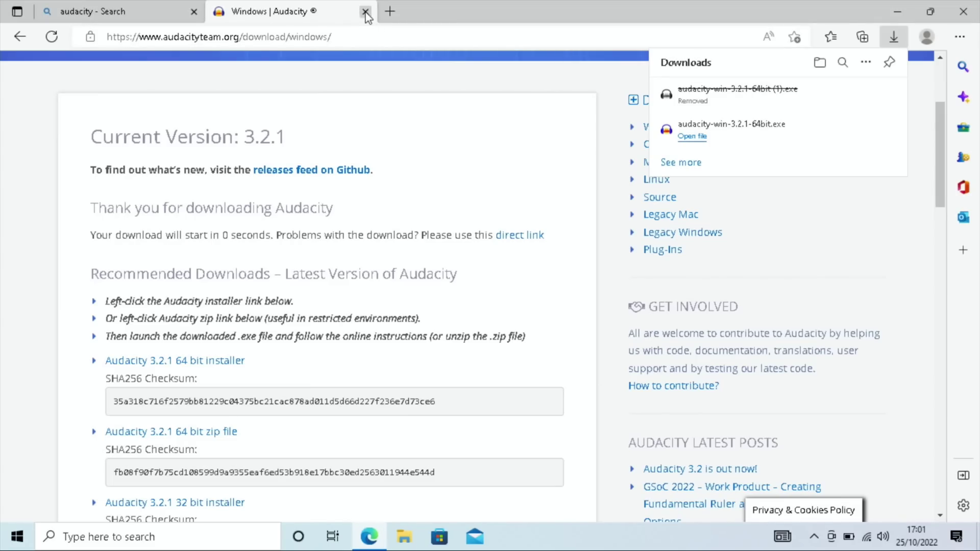
pyautogui.click(366, 13)
pyautogui.click(366, 13)
pyautogui.click(194, 12)
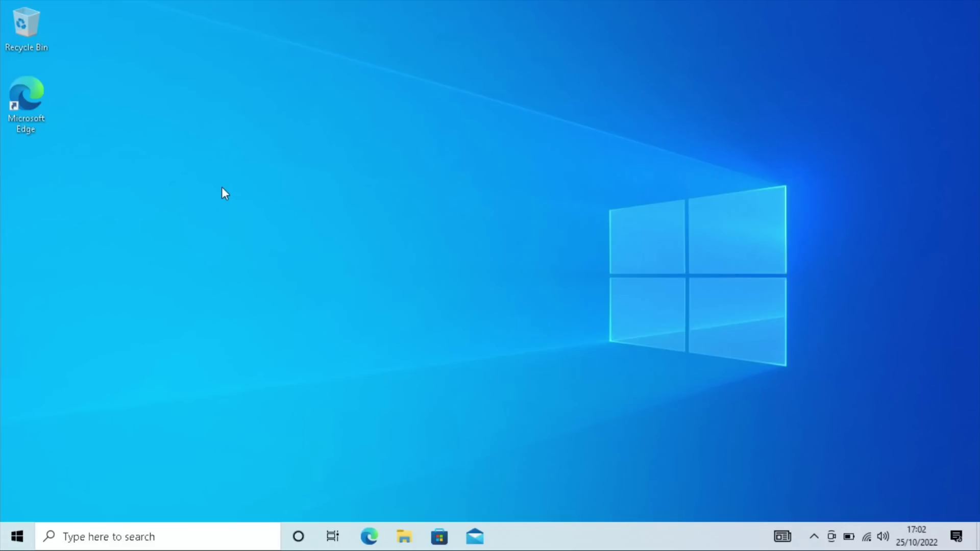
# Open the About settings and review the device specifications and the installed Windows edition.
pyautogui.press('super+s')
pyautogui.write('about')
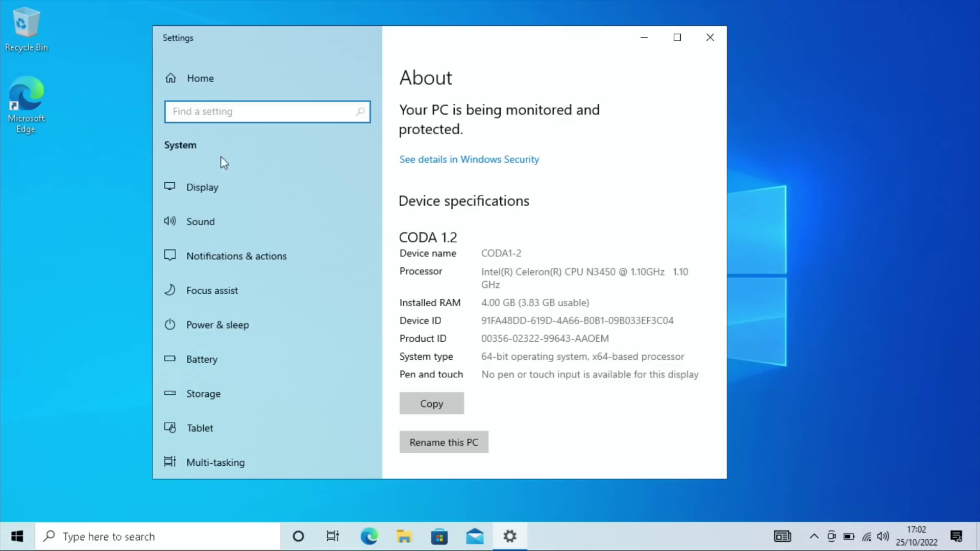
pyautogui.scroll(-3, 448, 214)
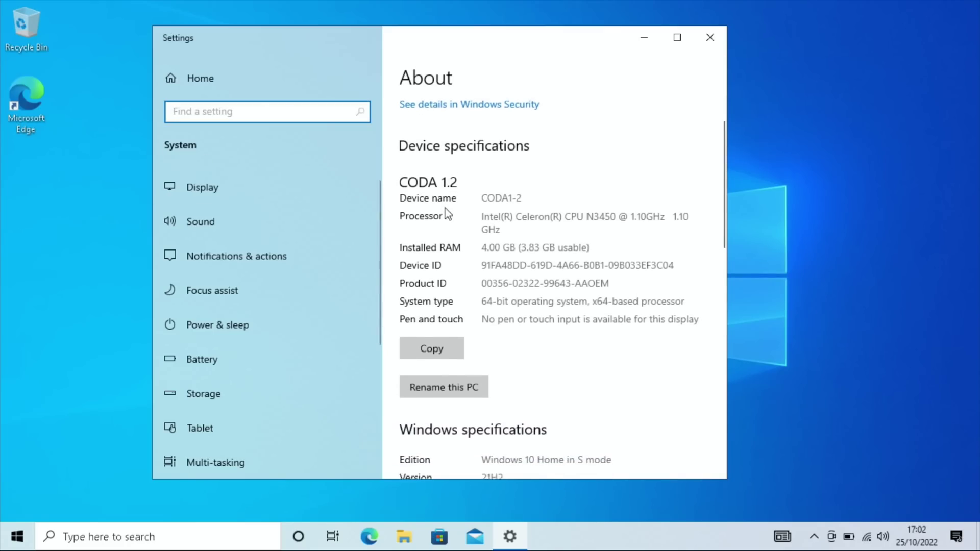
pyautogui.scroll(-3, 445, 209)
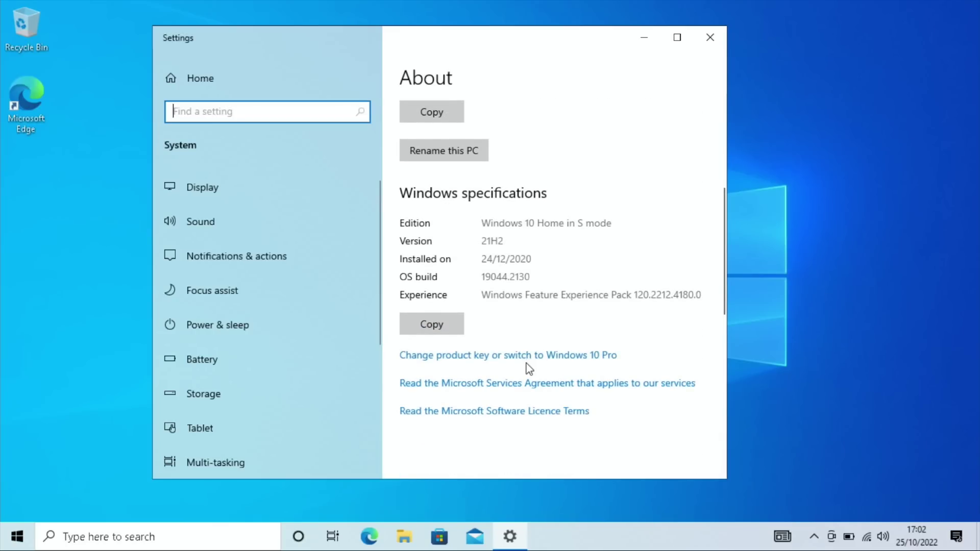
# Open the Windows activation settings and go to the Microsoft Store page for switching out of S mode.
pyautogui.click(501, 360)
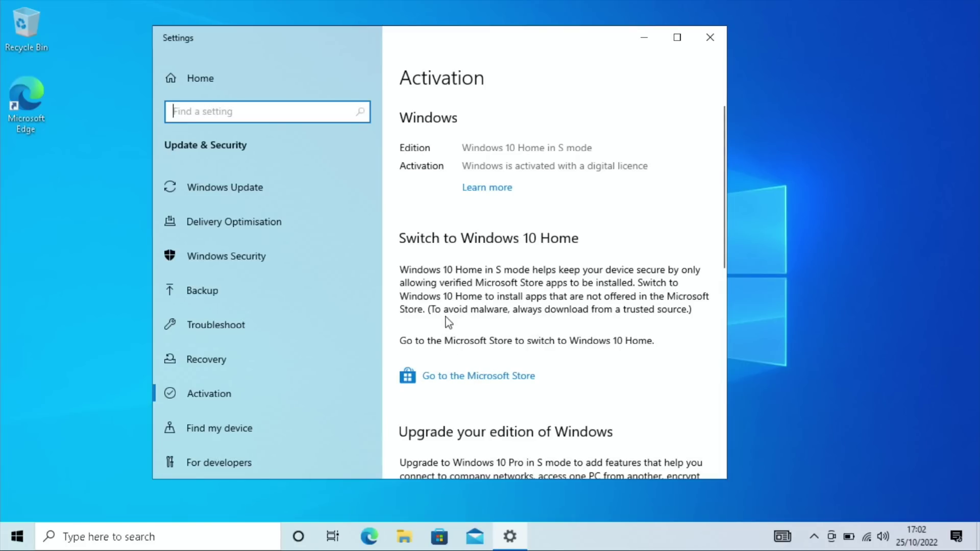
pyautogui.scroll(-1, 501, 298)
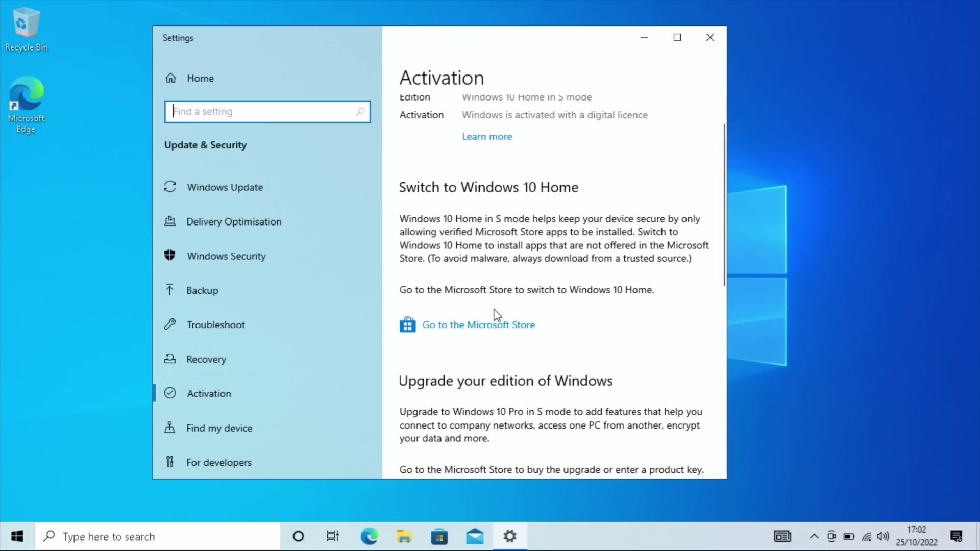
pyautogui.click(484, 327)
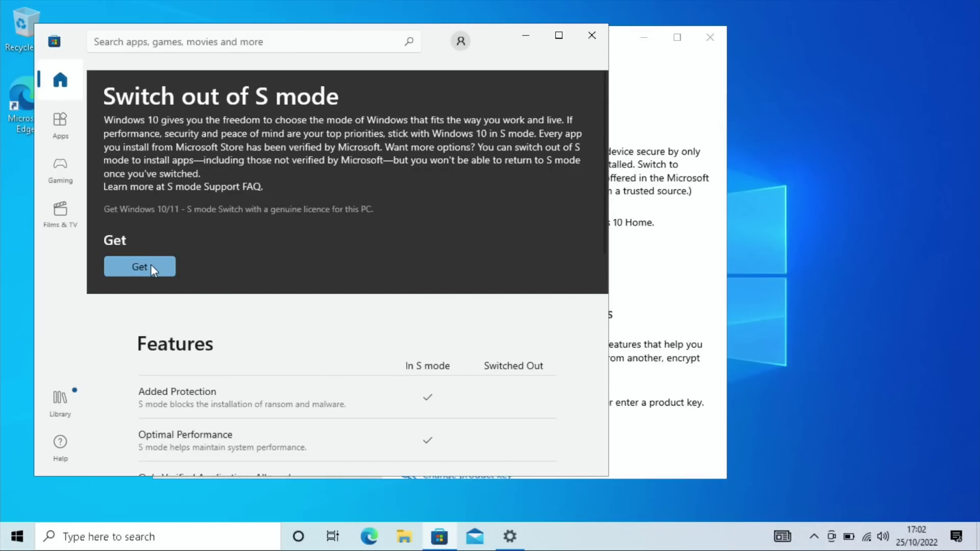
# Request the S mode switch, dismiss the Microsoft sign-in, and examine the feature comparison between S mode and switched out.
pyautogui.click(151, 264)
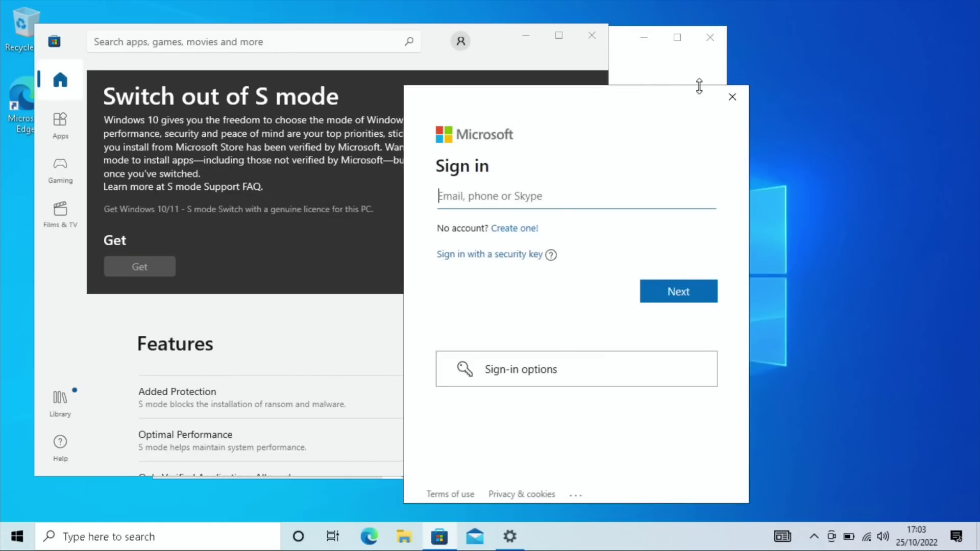
pyautogui.click(733, 97)
pyautogui.scroll(-1, 499, 286)
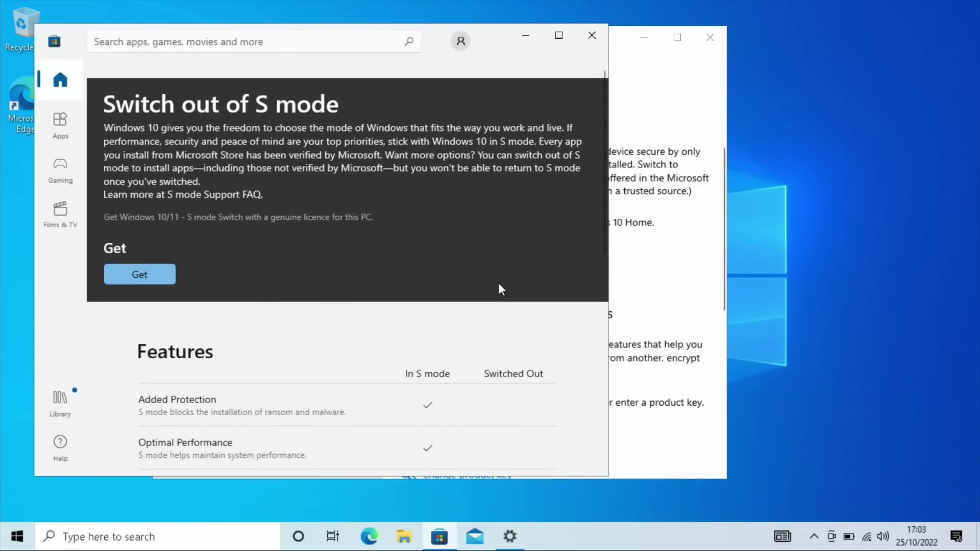
pyautogui.scroll(-3, 502, 289)
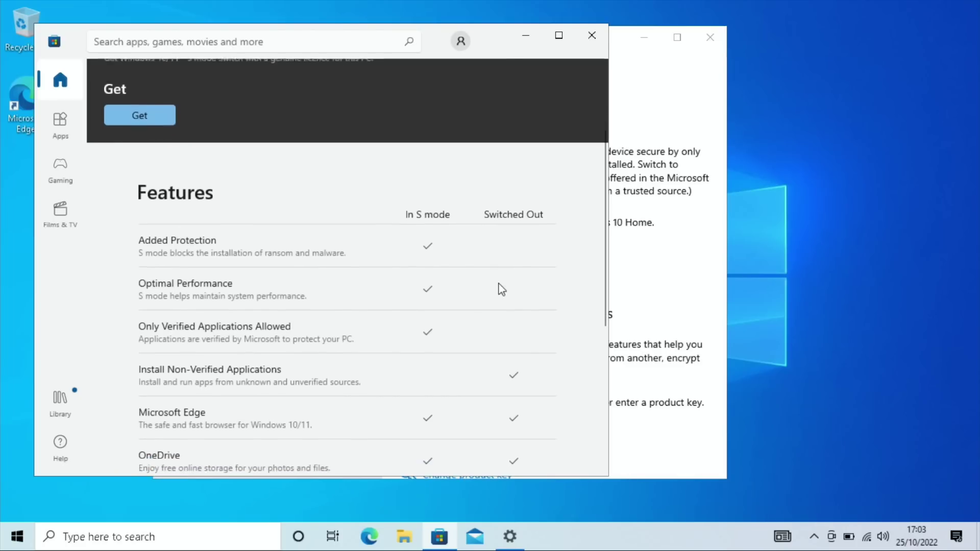
pyautogui.scroll(-1, 501, 288)
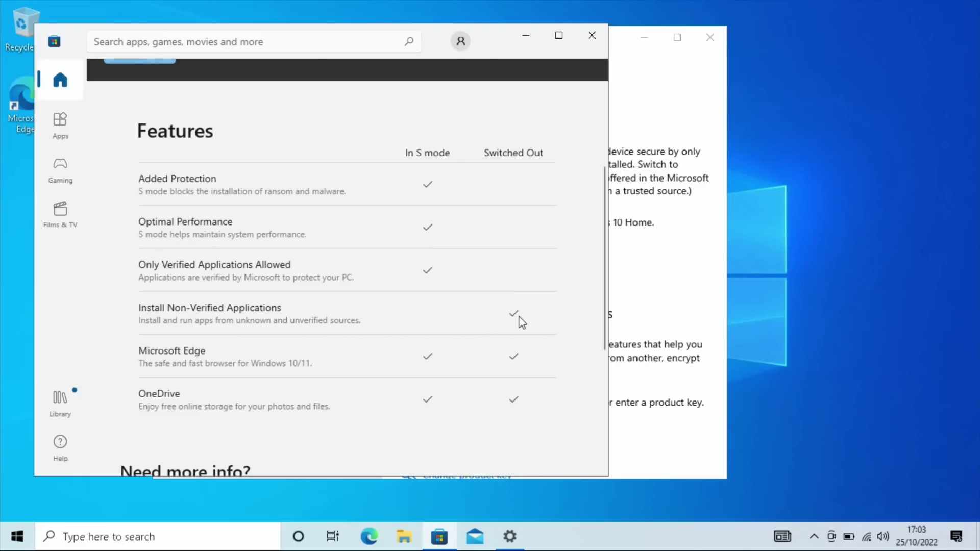
# Request the switch out of S mode again and sign in with the Microsoft account.
pyautogui.scroll(3, 521, 321)
pyautogui.click(139, 196)
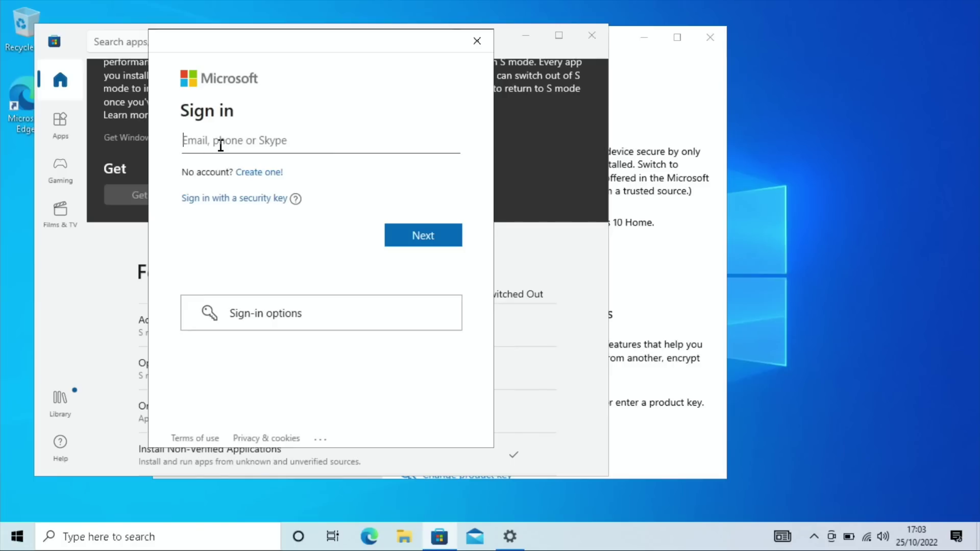
pyautogui.click(239, 141)
pyautogui.click(423, 235)
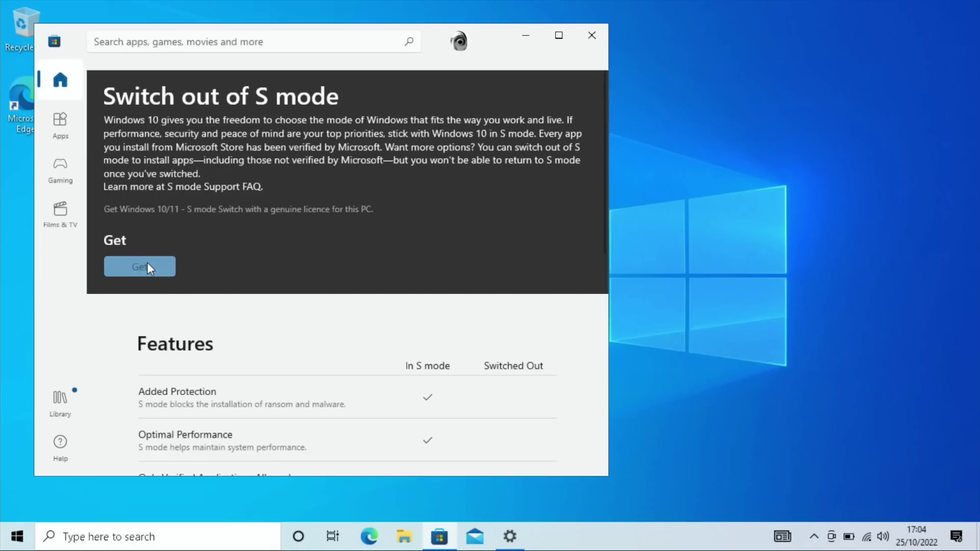
# Get the switch out of S mode, dismiss the completion message, and close the Microsoft Store.
pyautogui.click(147, 266)
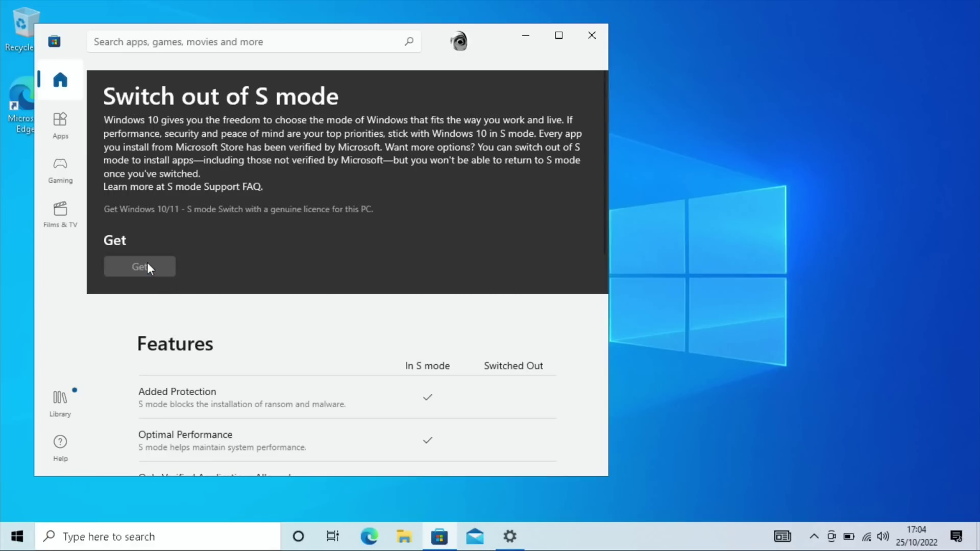
pyautogui.click(148, 247)
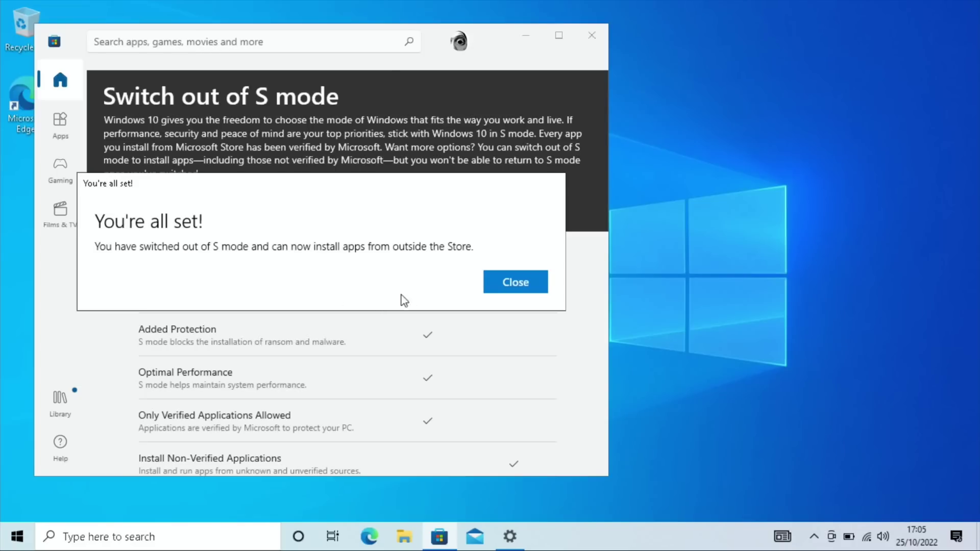
pyautogui.click(509, 278)
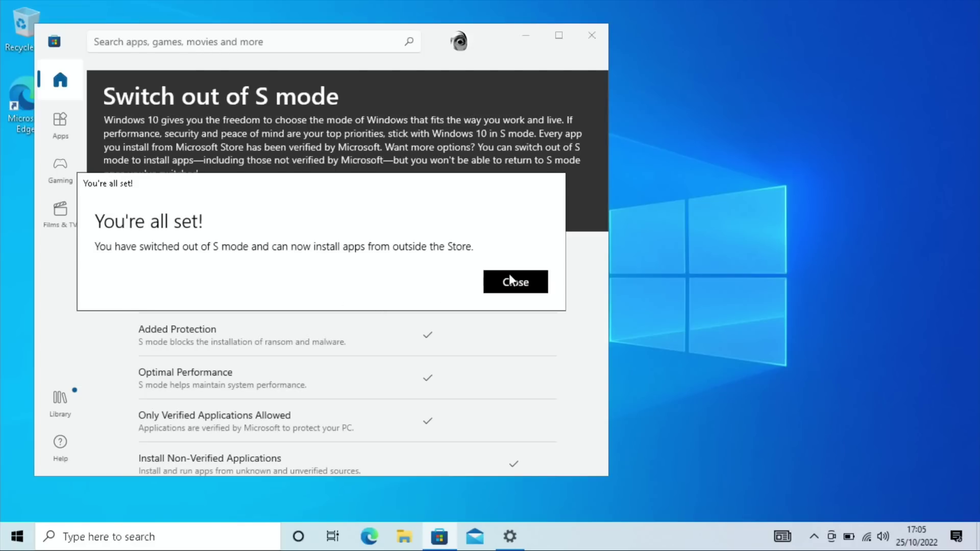
pyautogui.click(590, 44)
# Reopen the About settings and check the Windows edition after the switch out of S mode.
pyautogui.press('super')
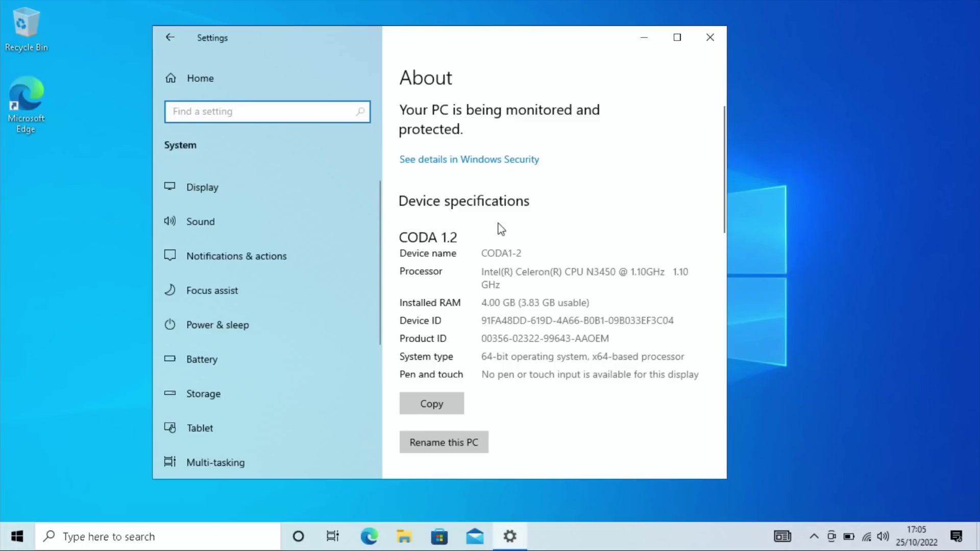
pyautogui.scroll(-3, 499, 227)
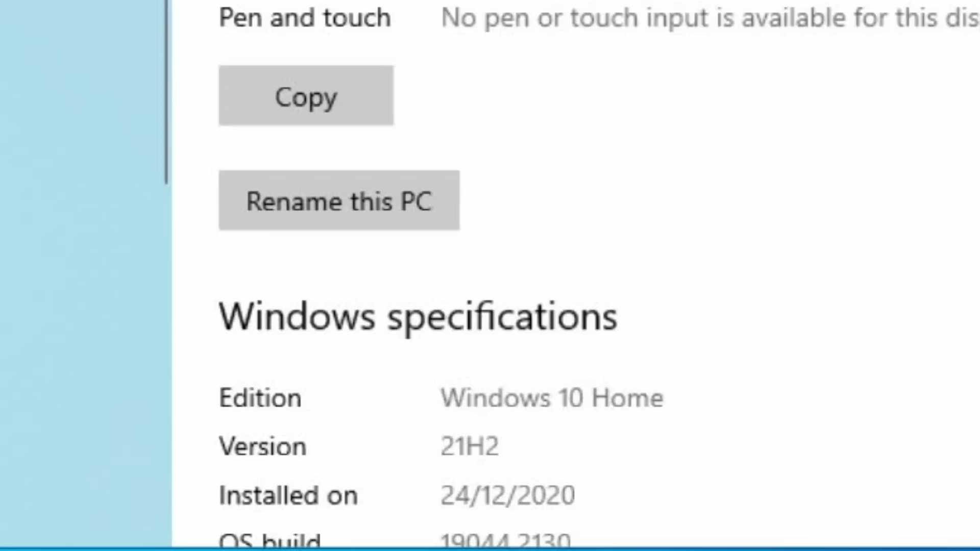
pyautogui.scroll(-3, 621, 114)
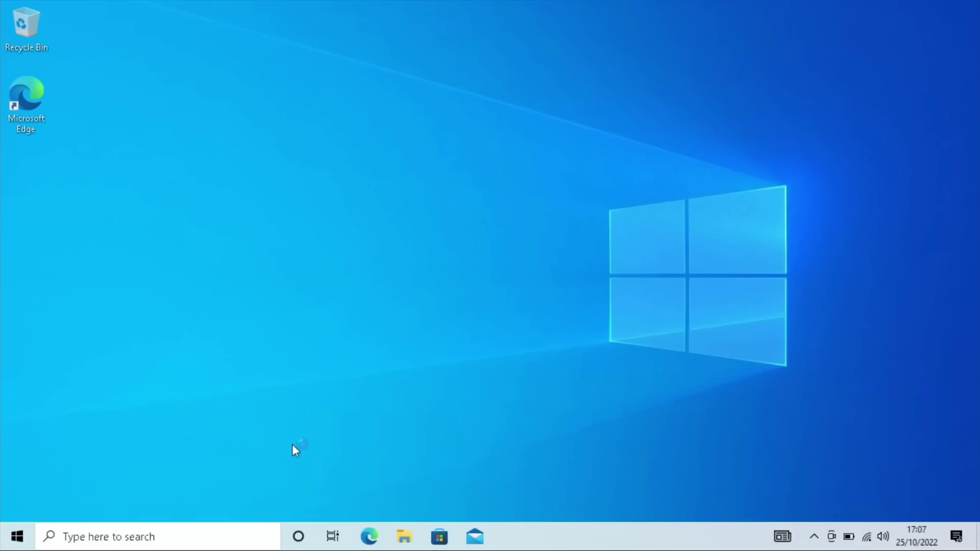
# Open Microsoft Edge and search the web for leepspvideo hdr.
pyautogui.click(369, 537)
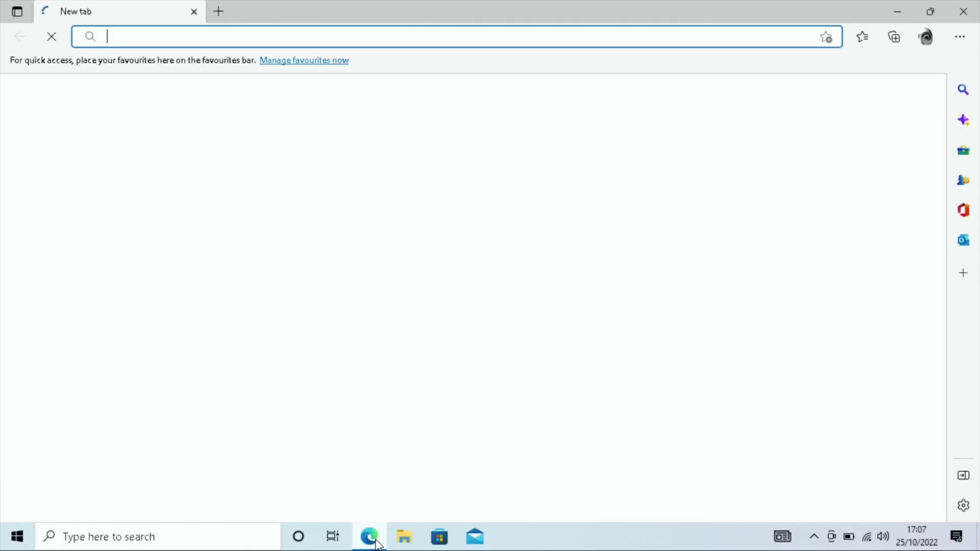
pyautogui.write('leepspvid')
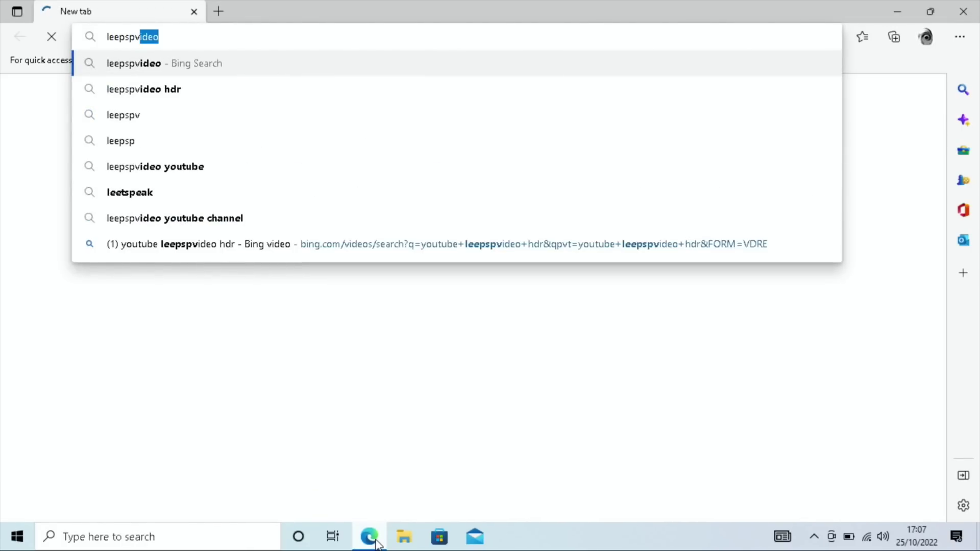
pyautogui.write('eo hdr')
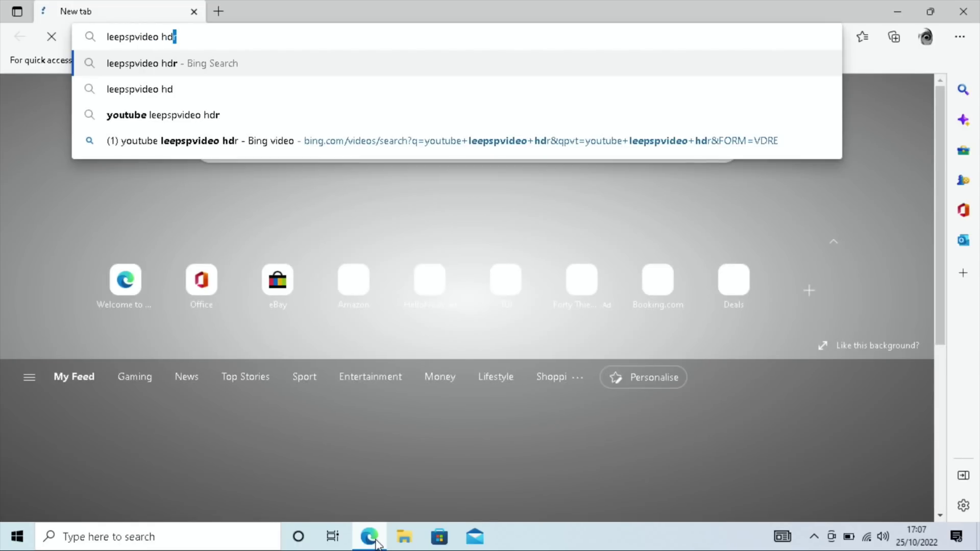
pyautogui.press('Return')
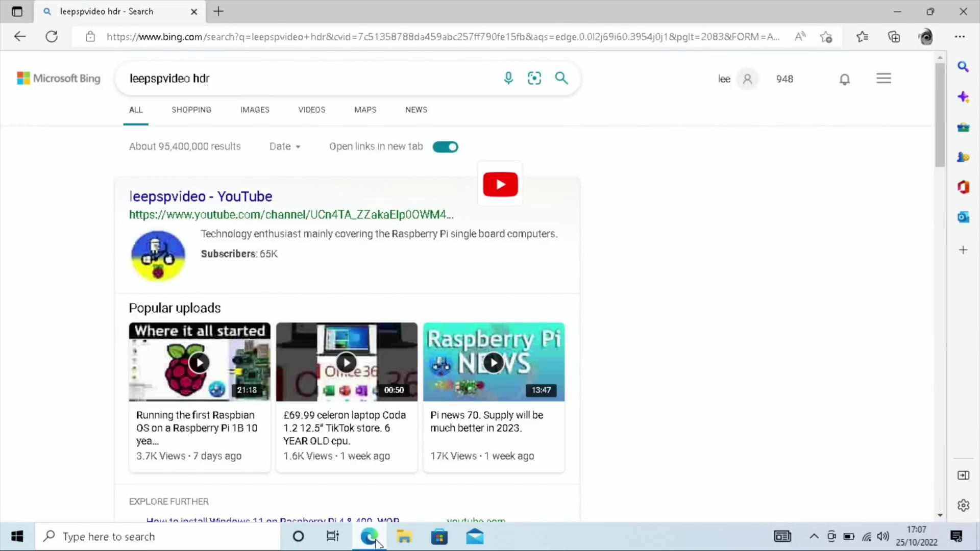
# Open the 4K UHD HDR High Quality Demo Clips video from the search results and play it full screen.
pyautogui.scroll(-3, 226, 350)
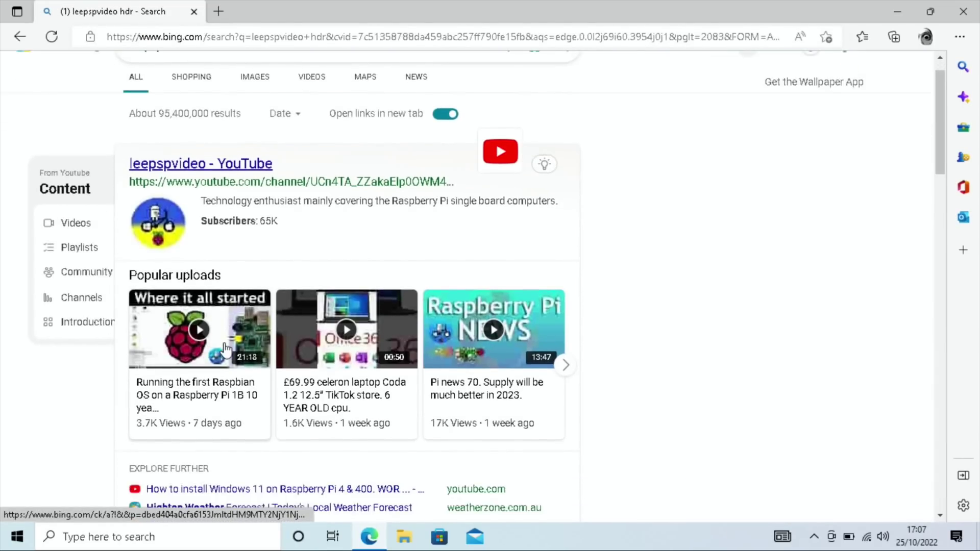
pyautogui.scroll(-3, 226, 350)
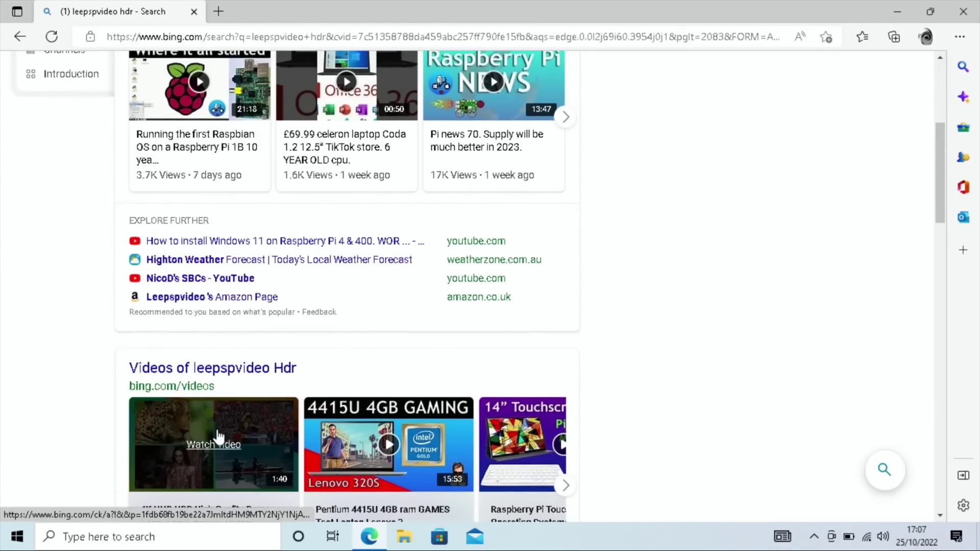
pyautogui.click(215, 448)
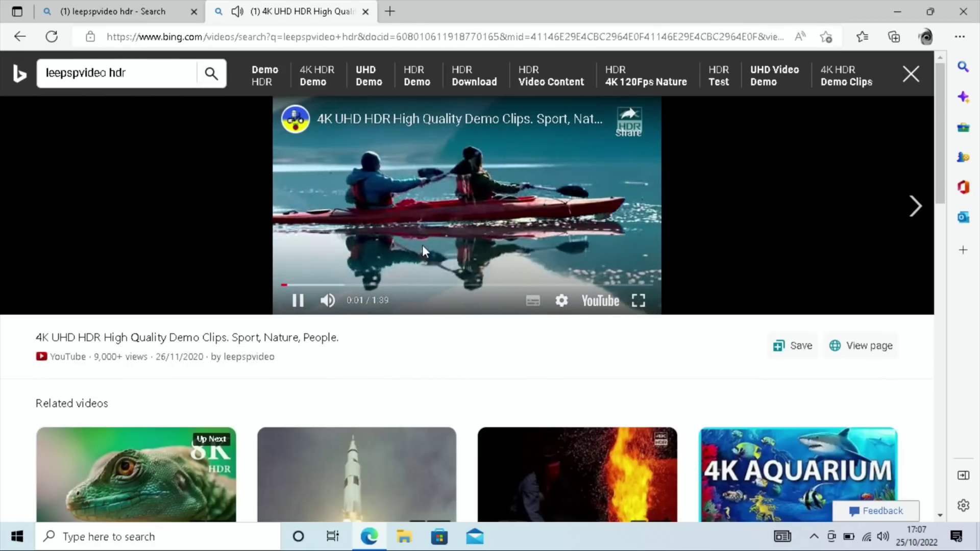
pyautogui.click(638, 302)
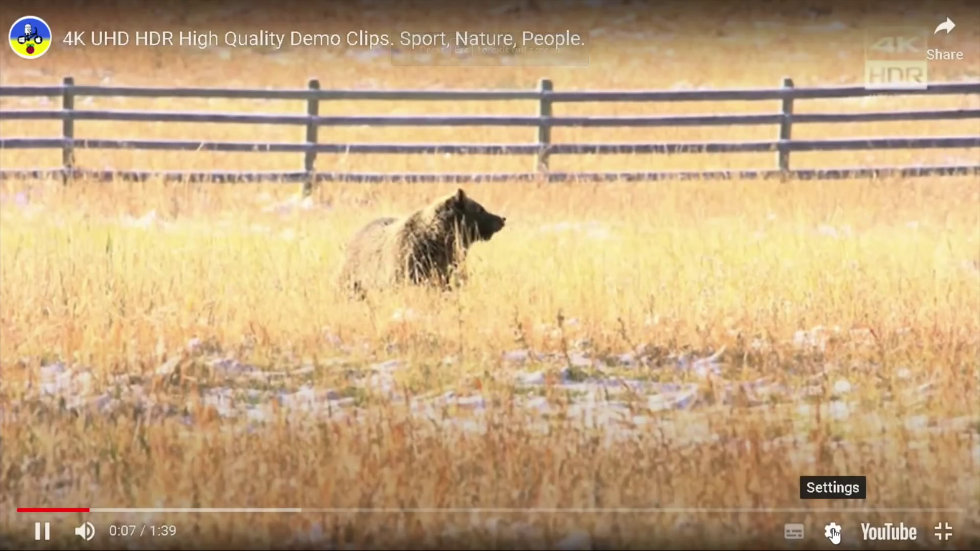
# Check the video's playback quality and Stats for nerds, then open its YouTube page and close the browser.
pyautogui.click(833, 533)
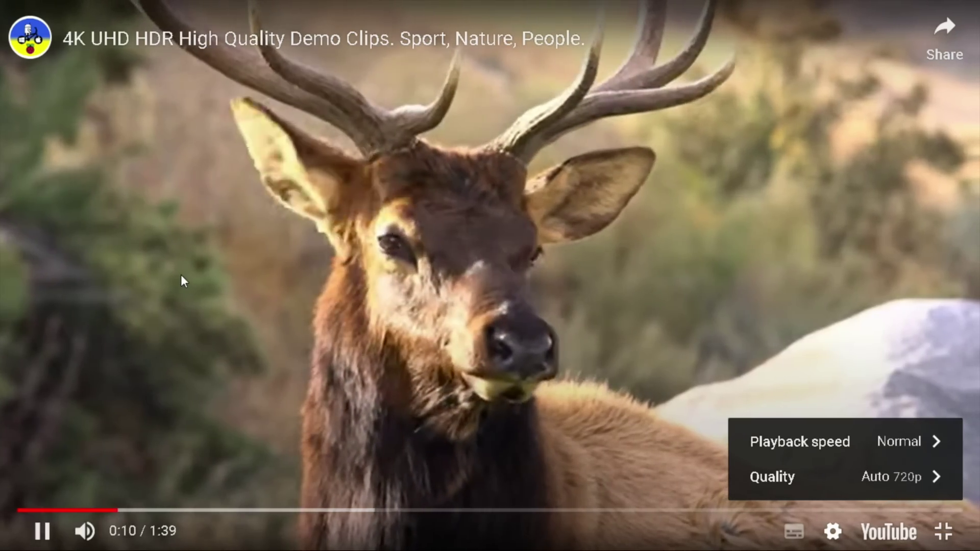
pyautogui.rightClick(182, 281)
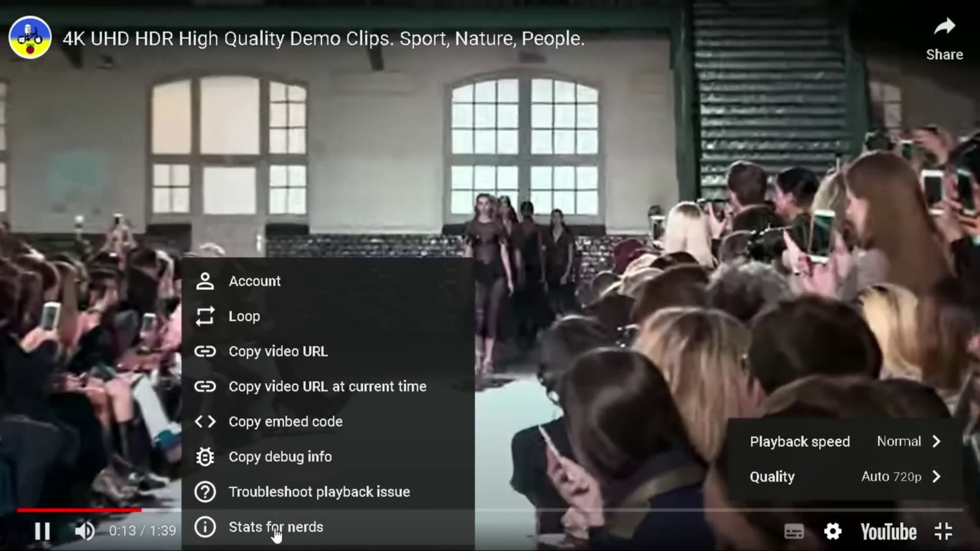
pyautogui.click(276, 531)
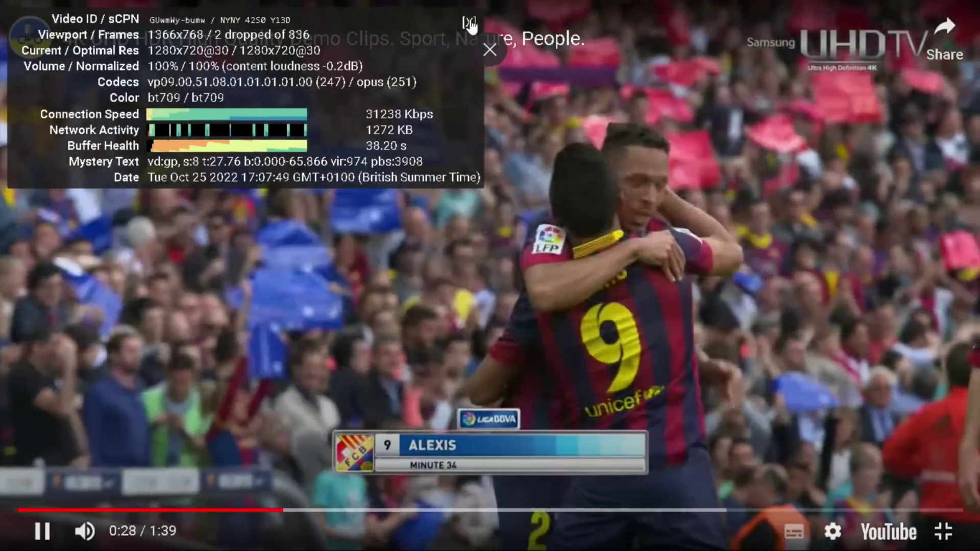
pyautogui.click(466, 23)
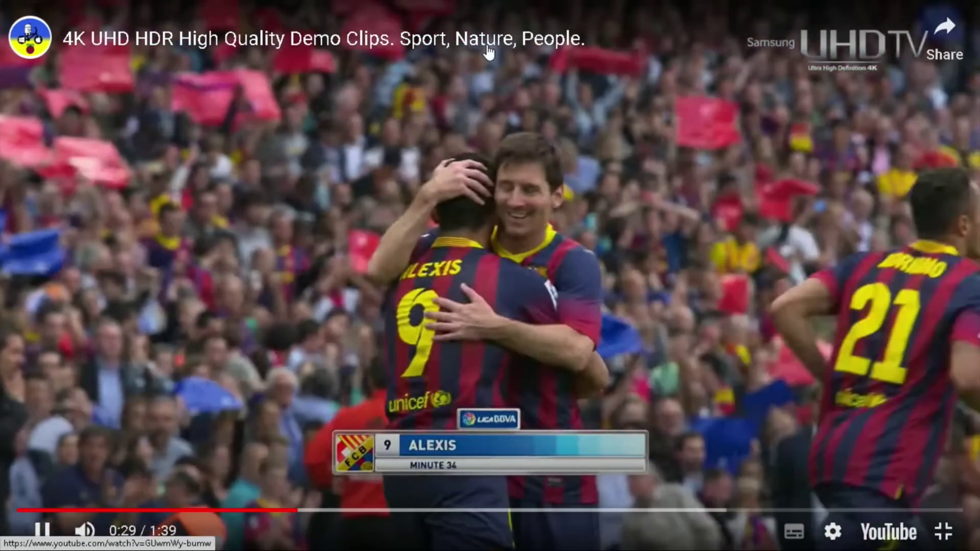
pyautogui.click(486, 41)
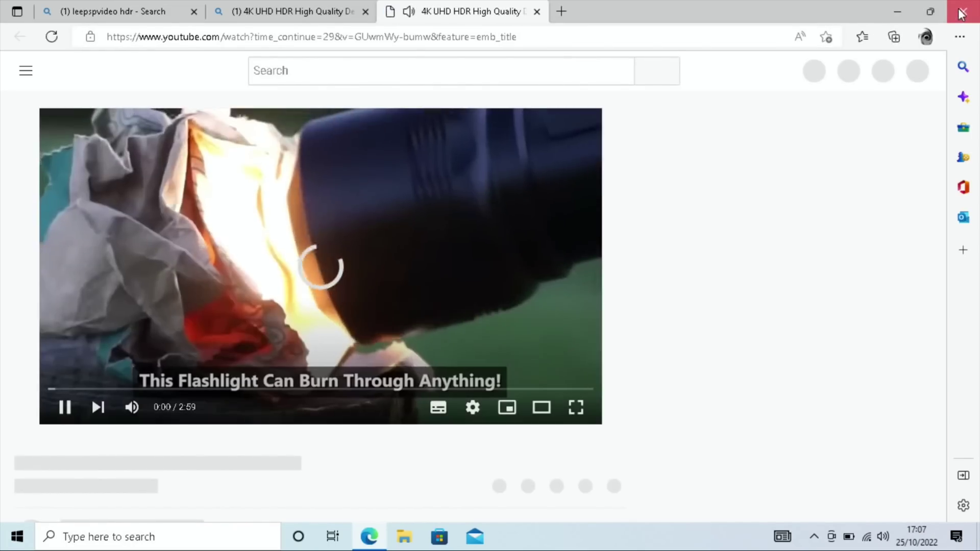
pyautogui.click(962, 12)
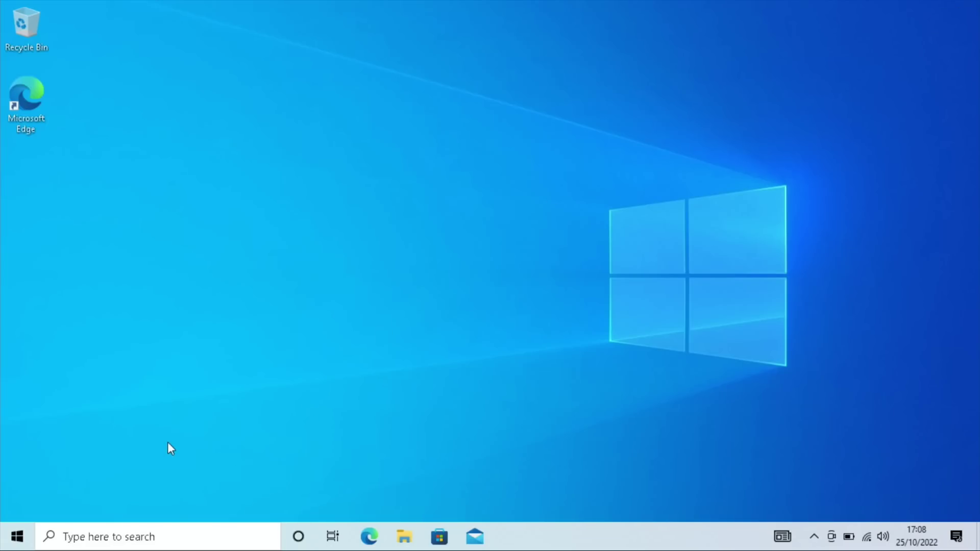
# Search Windows for update, open the Windows Update settings, and review the available updates and Windows 11 notice.
pyautogui.press('super')
pyautogui.write('updat')
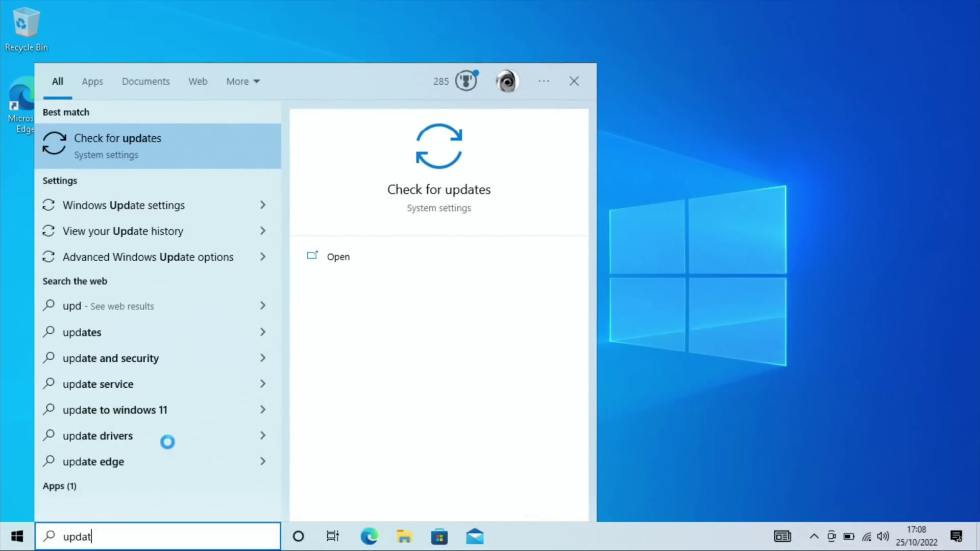
pyautogui.write('e')
pyautogui.click(87, 144)
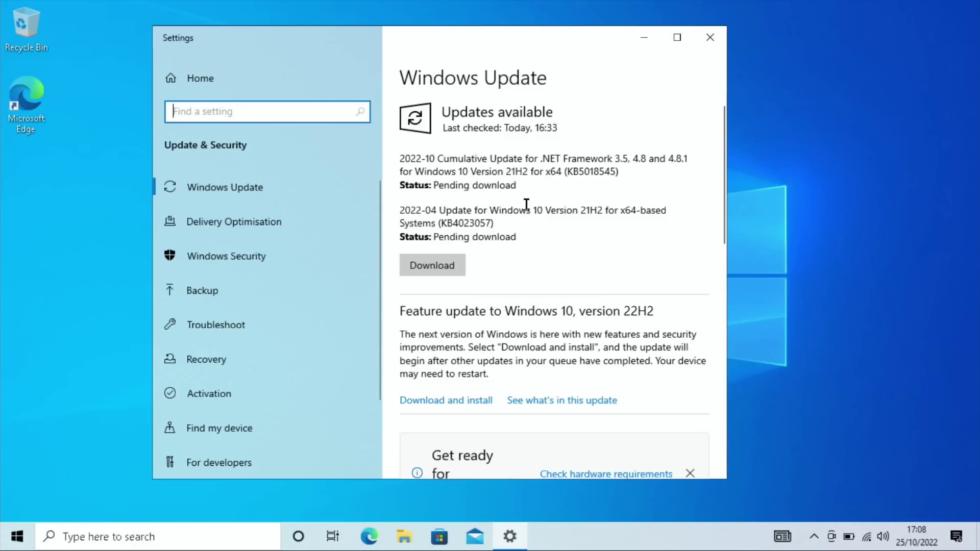
pyautogui.scroll(-4, 527, 204)
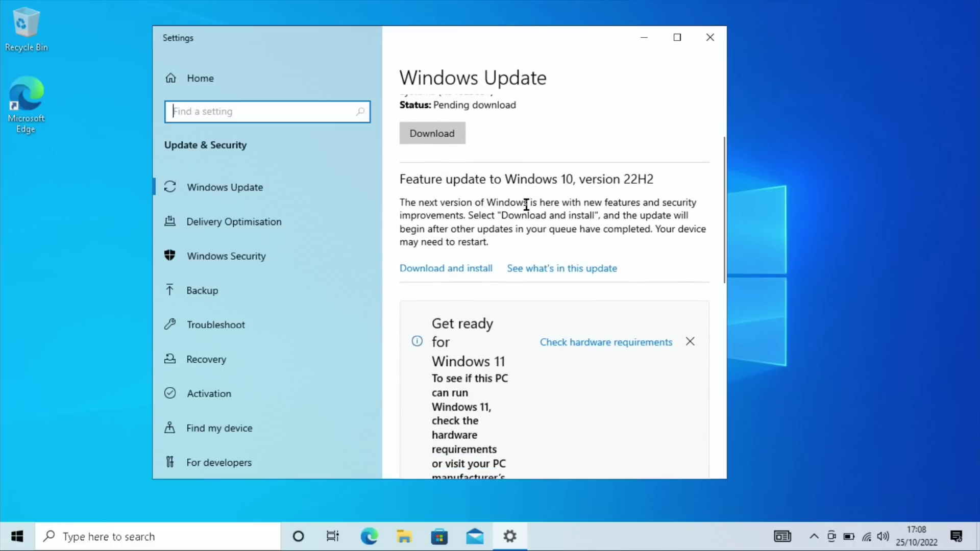
pyautogui.scroll(-1, 526, 209)
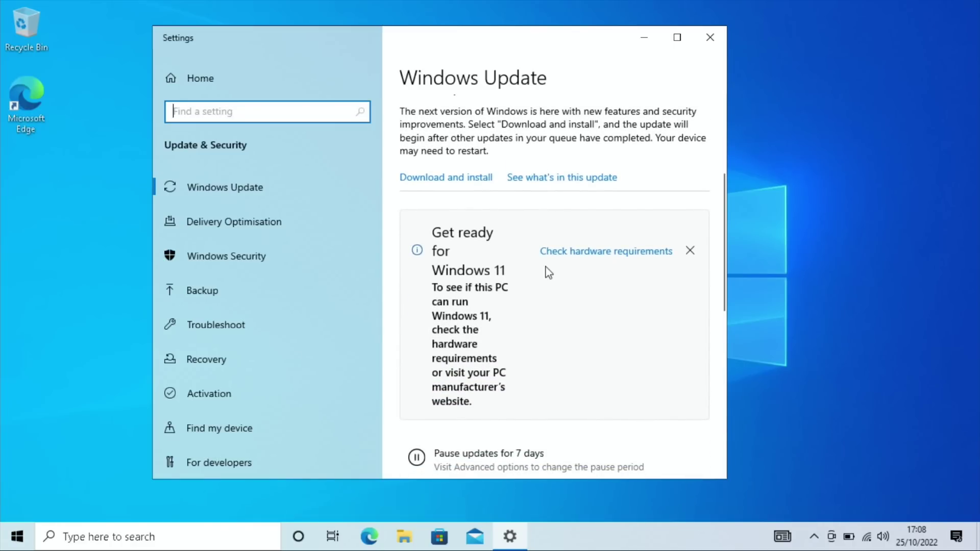
# Open the Windows 11 hardware requirements page and find the PC Health Check compatibility section.
pyautogui.click(598, 253)
pyautogui.scroll(-10, 724, 295)
pyautogui.scroll(-20, 726, 291)
pyautogui.scroll(-20, 727, 297)
pyautogui.scroll(5, 728, 297)
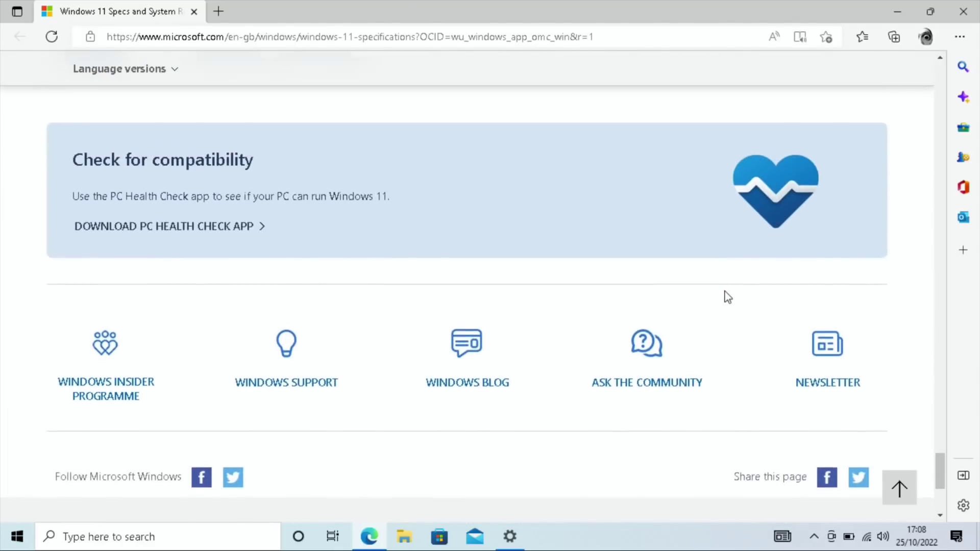
pyautogui.scroll(1, 727, 297)
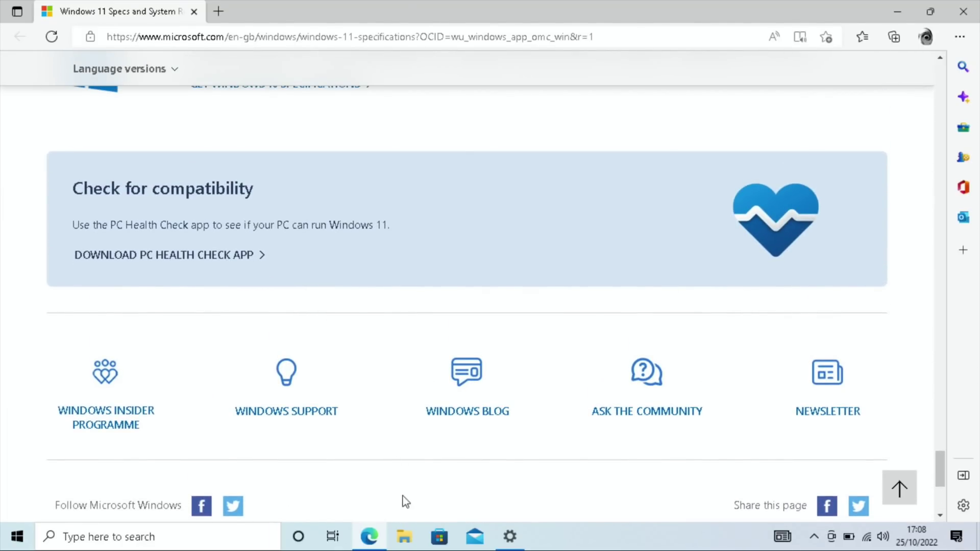
# Run audacity-win-3.2.1-64bit from the Downloads folder, allow it to make changes, and accept English as the setup language.
pyautogui.click(407, 542)
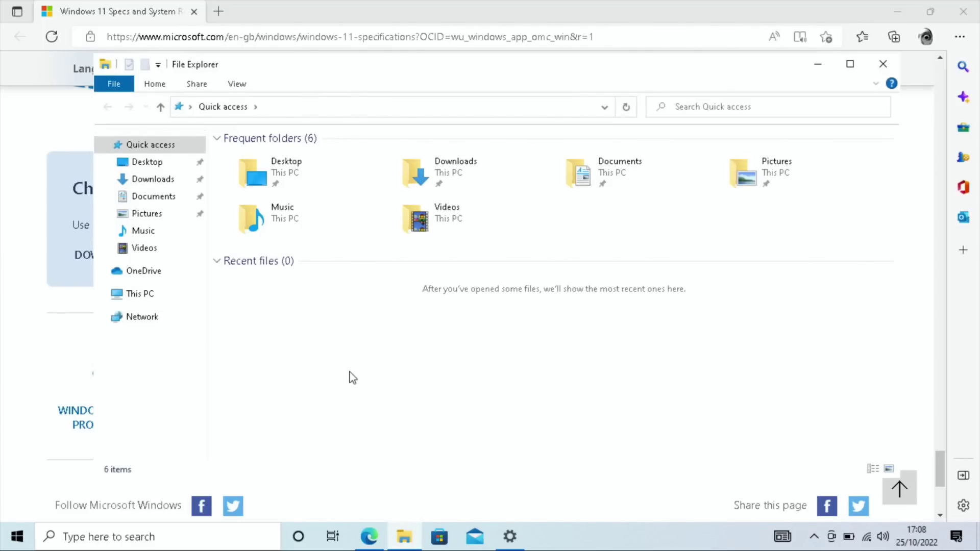
pyautogui.doubleClick(408, 170)
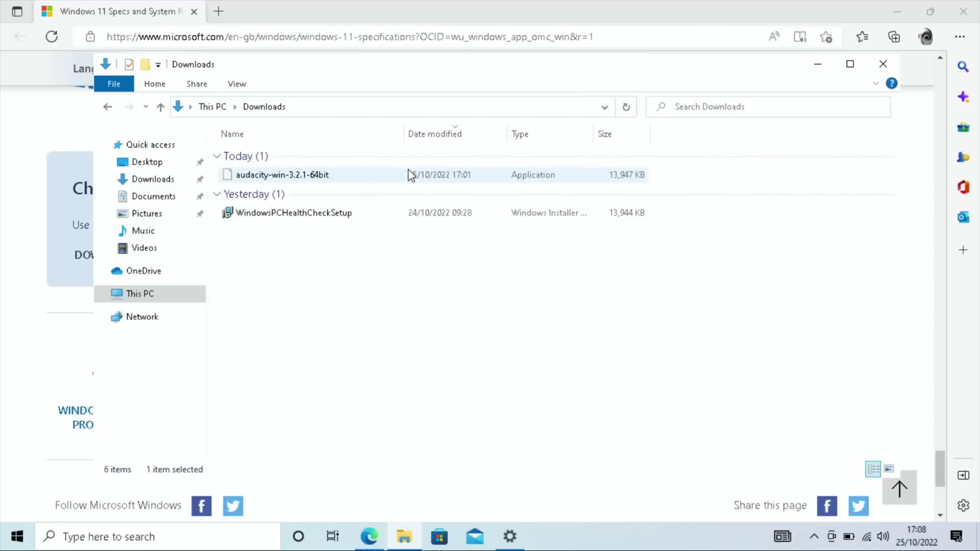
pyautogui.doubleClick(264, 176)
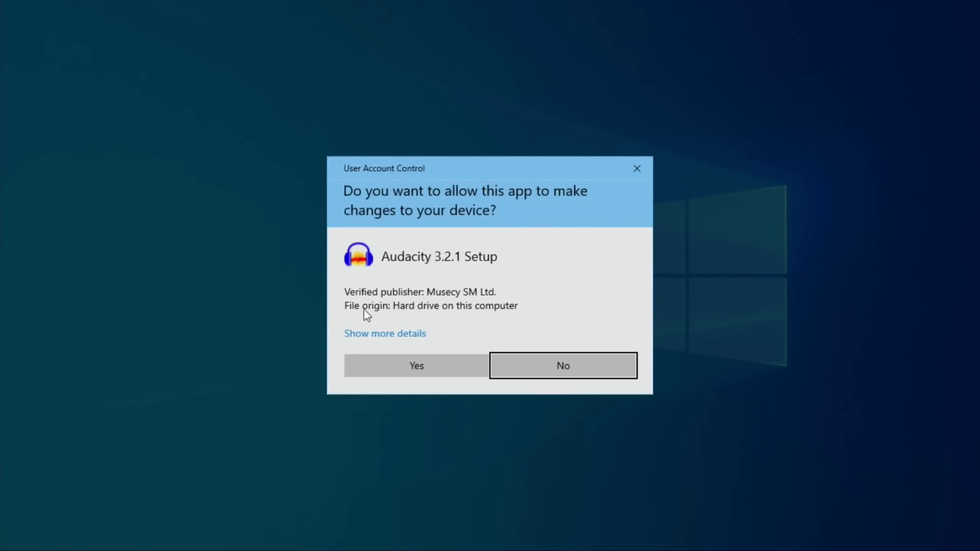
pyautogui.click(407, 366)
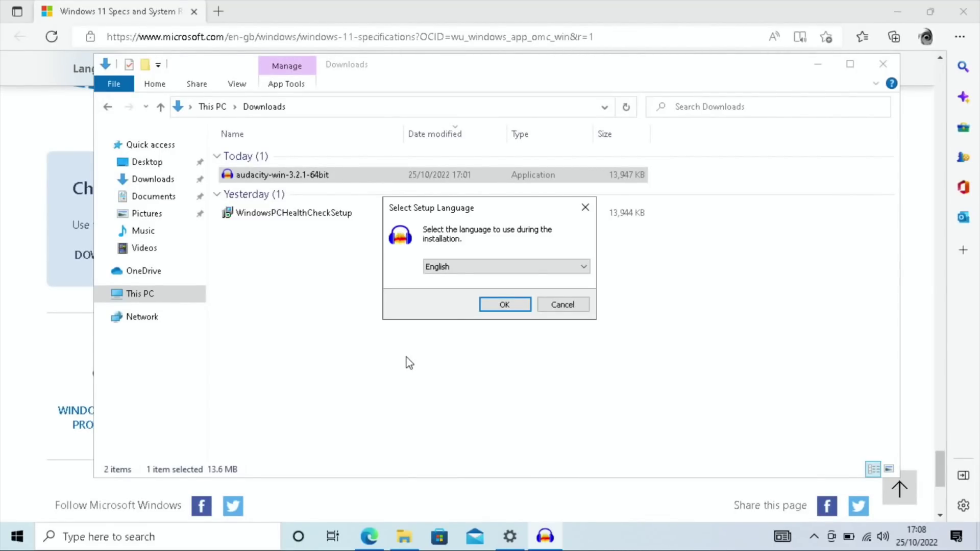
pyautogui.click(490, 306)
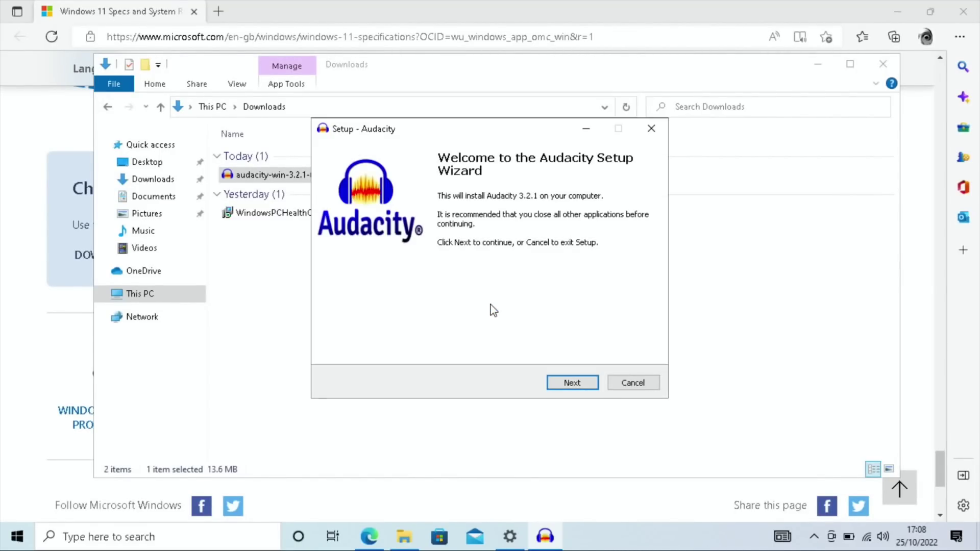
# Install Audacity in C:\Program Files\Audacity with a desktop shortcut, and launch it when finishing setup.
pyautogui.click(574, 381)
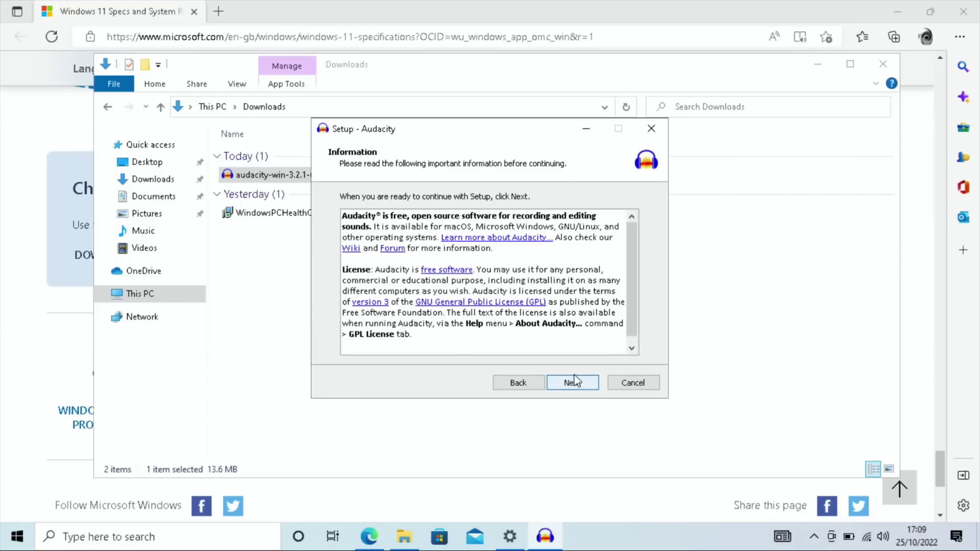
pyautogui.click(574, 384)
pyautogui.click(574, 386)
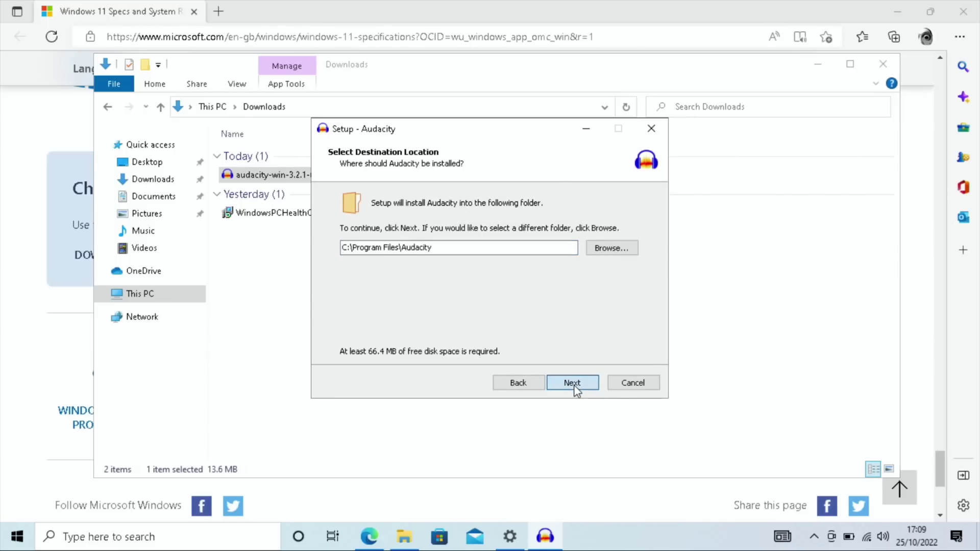
pyautogui.click(574, 384)
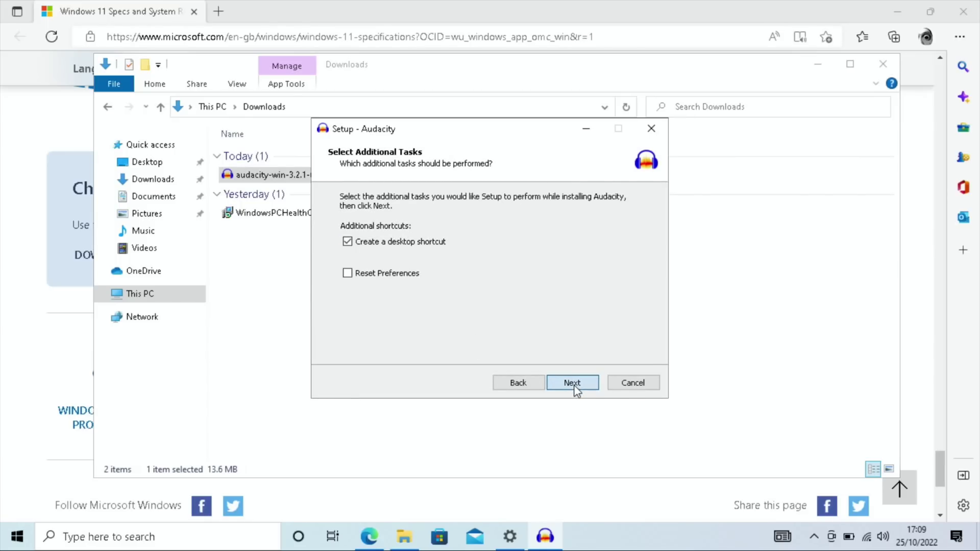
pyautogui.click(574, 384)
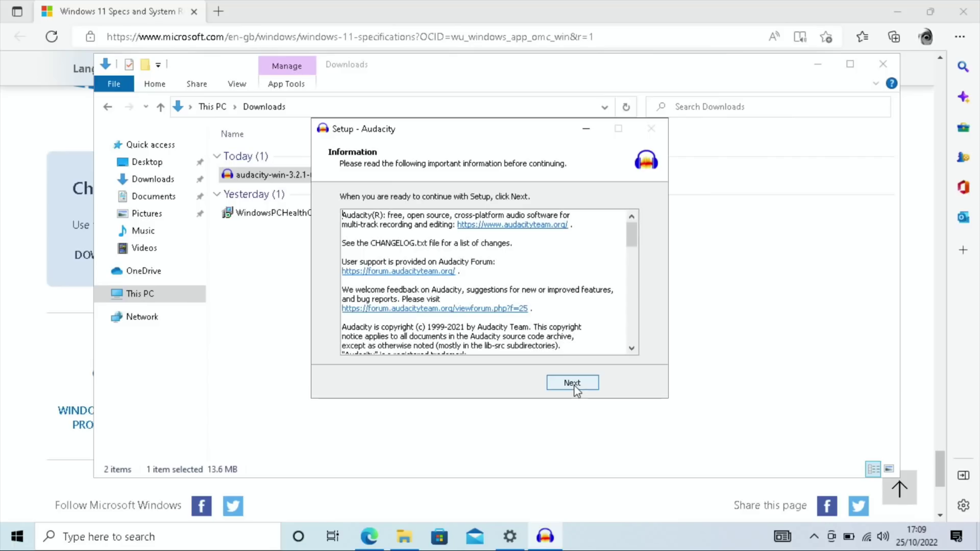
pyautogui.click(576, 388)
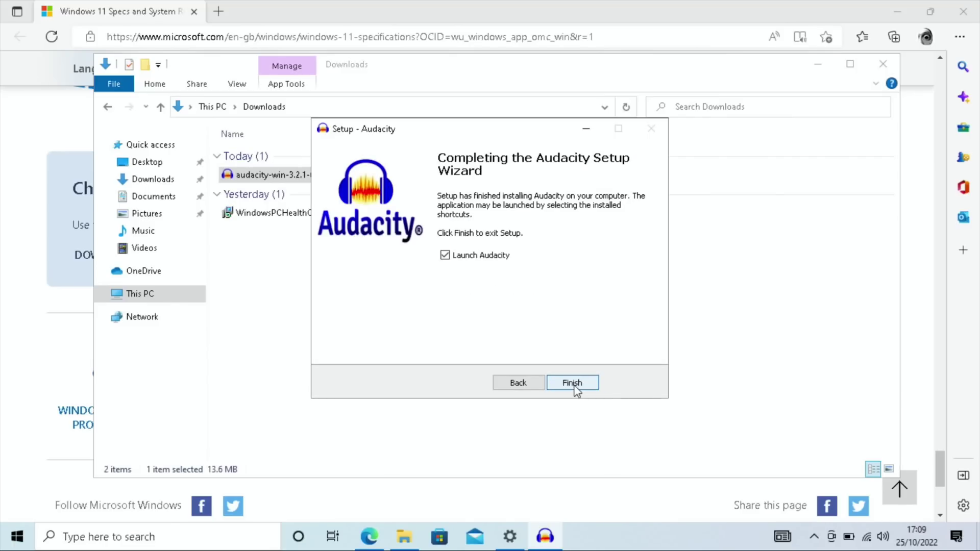
pyautogui.click(573, 383)
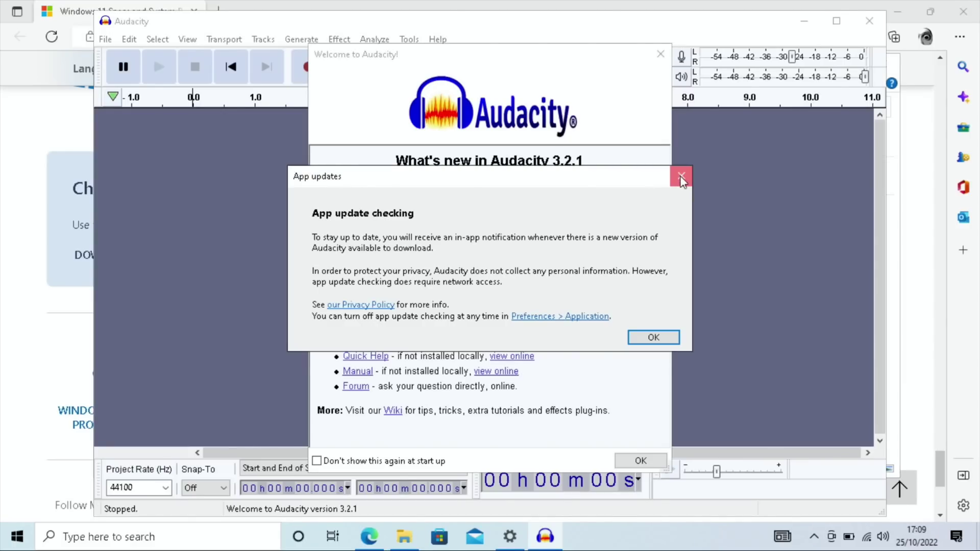
# Dismiss Audacity's app update and welcome dialogs, then close Audacity.
pyautogui.click(682, 174)
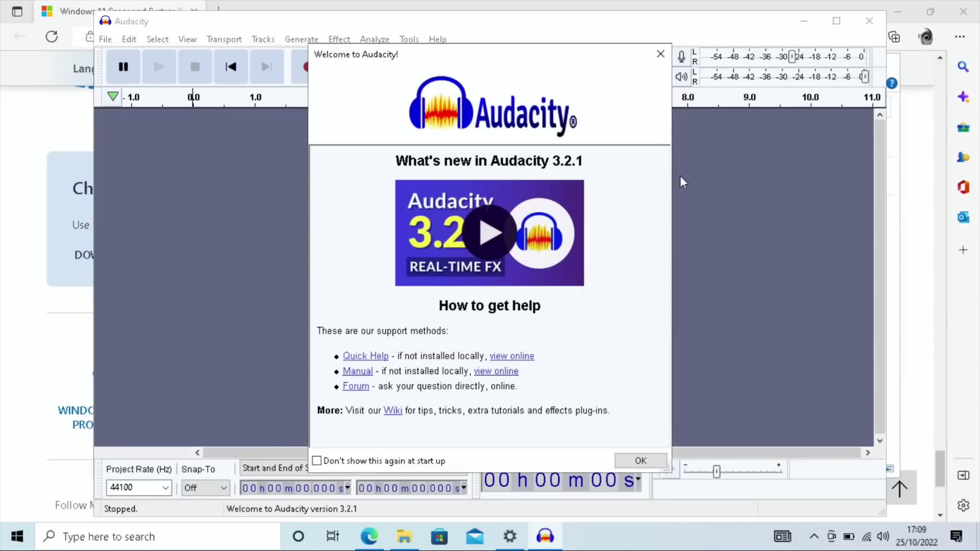
pyautogui.click(660, 53)
pyautogui.click(870, 25)
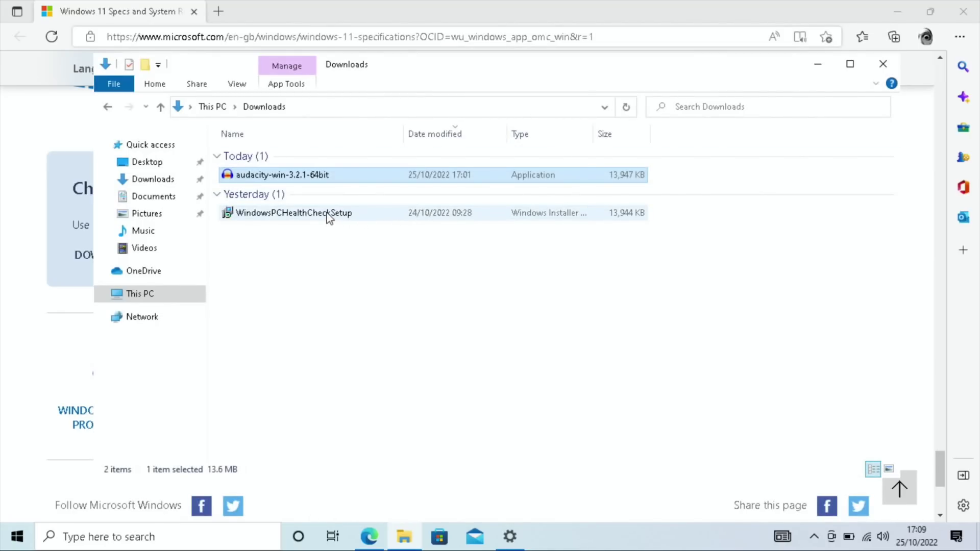
# Run WindowsPCHealthCheckSetup from Downloads, accept the license terms, install PC Health Check, and finish the setup.
pyautogui.doubleClick(327, 213)
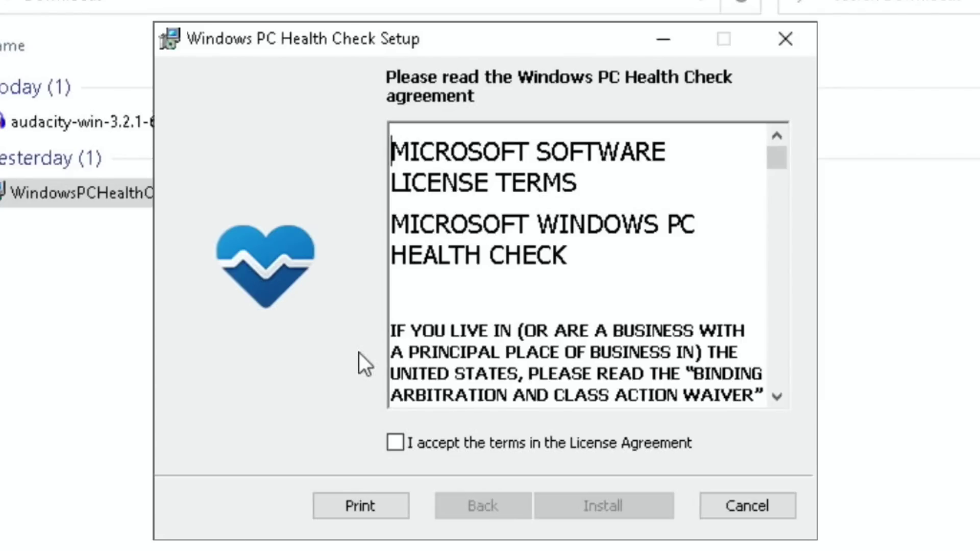
pyautogui.click(446, 347)
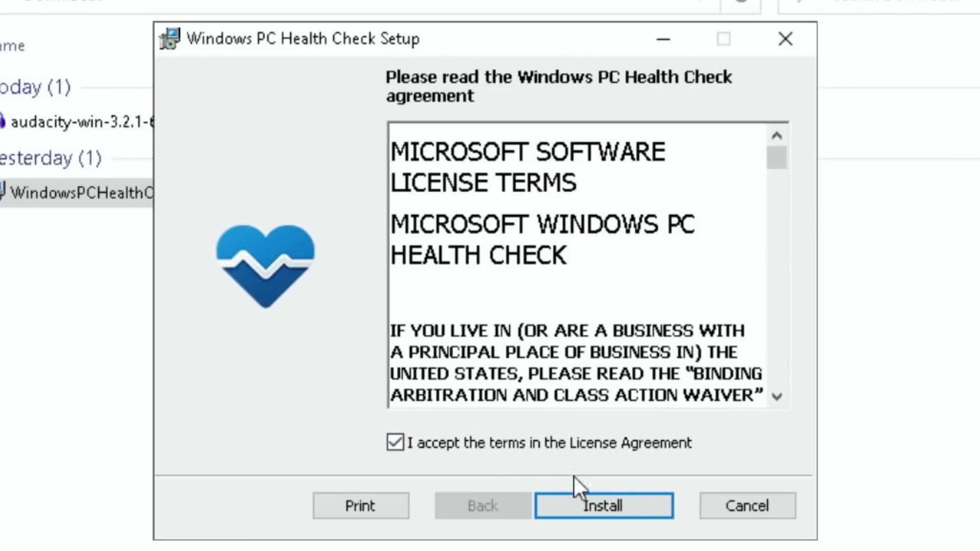
pyautogui.click(589, 503)
pyautogui.click(613, 503)
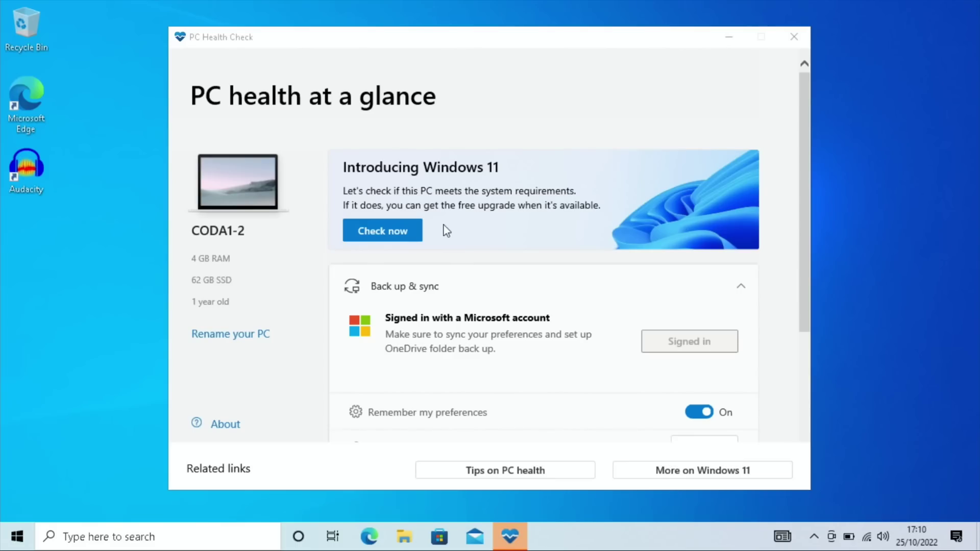
# Check the PC against the Windows 11 requirements and look through the list of supported Intel processors.
pyautogui.click(398, 232)
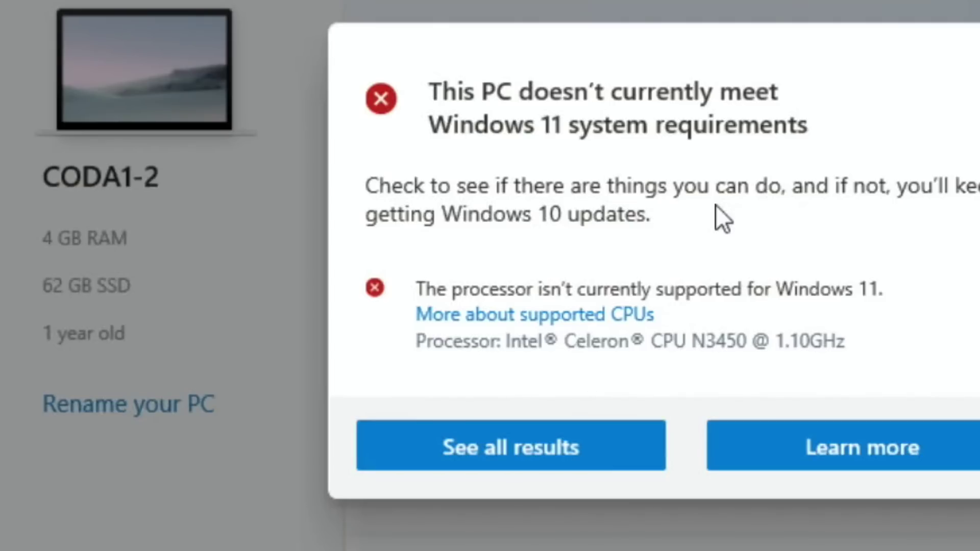
pyautogui.click(630, 317)
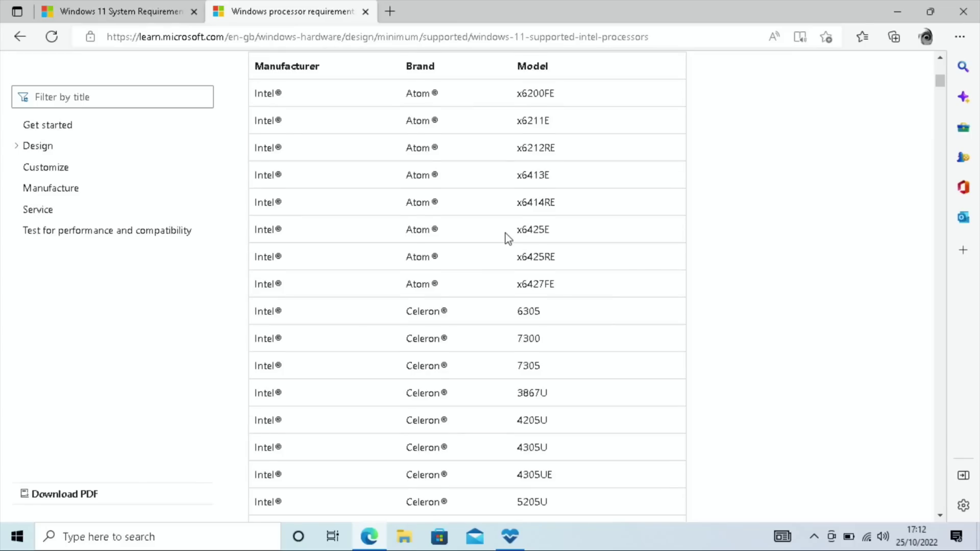
pyautogui.scroll(-7, 507, 239)
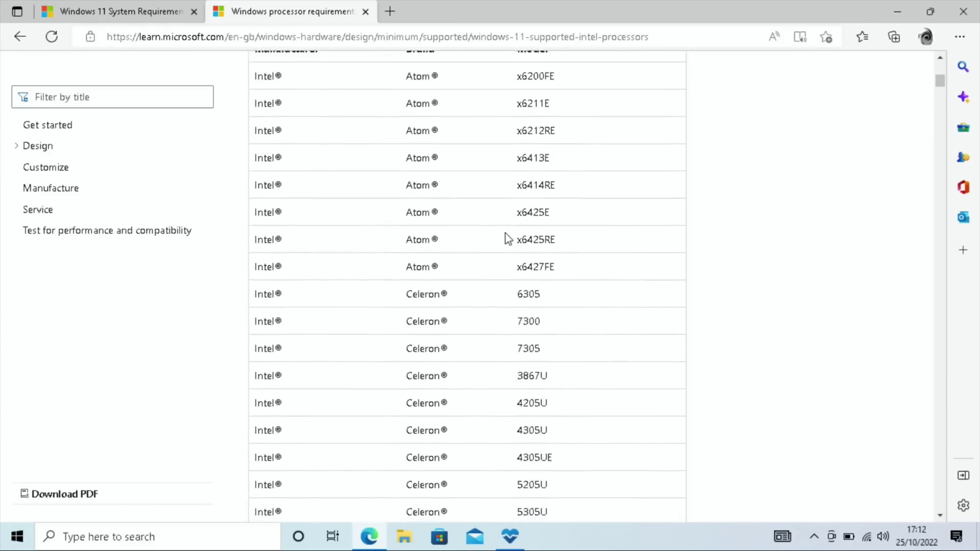
# Look through the Celeron models in the supported Intel processor list, and open the About your PC settings page.
pyautogui.scroll(-8, 507, 238)
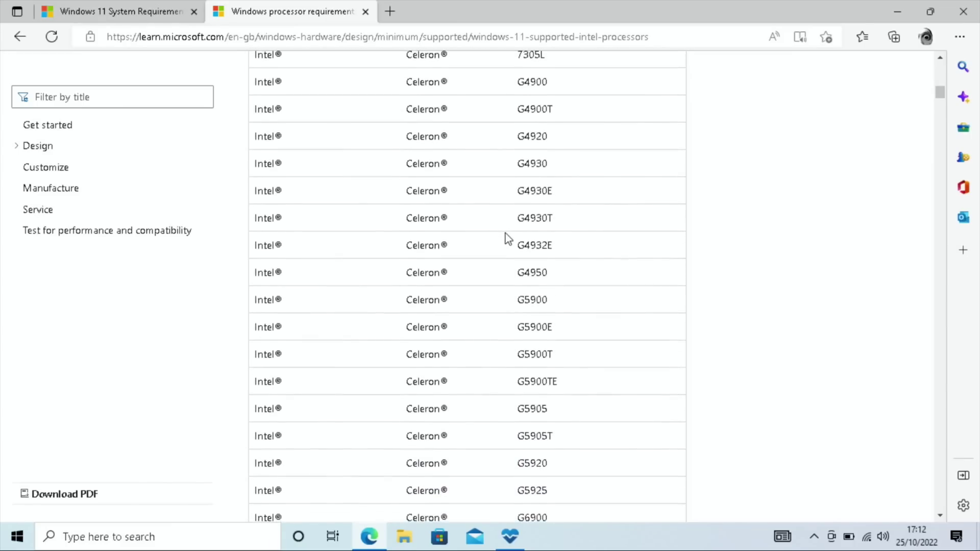
pyautogui.scroll(-6, 507, 239)
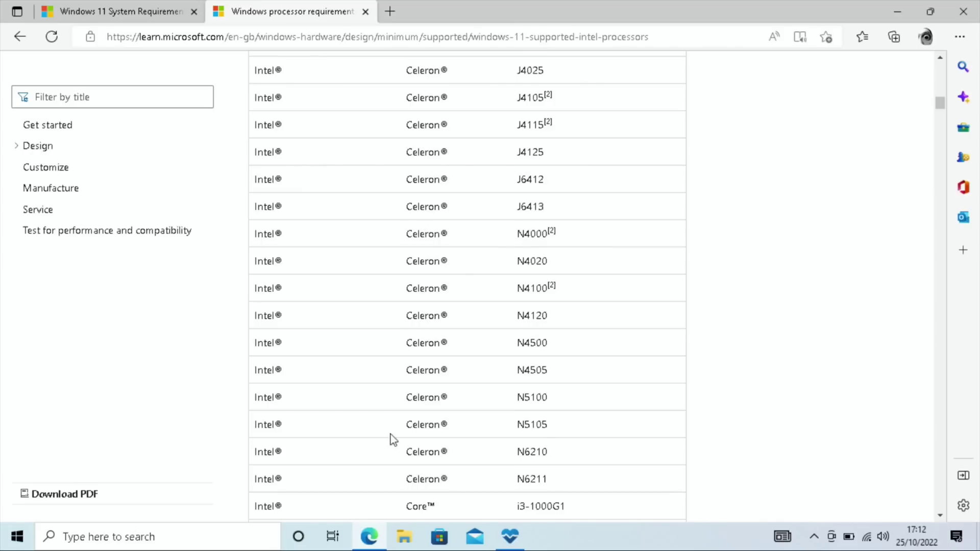
pyautogui.click(148, 538)
pyautogui.write('a')
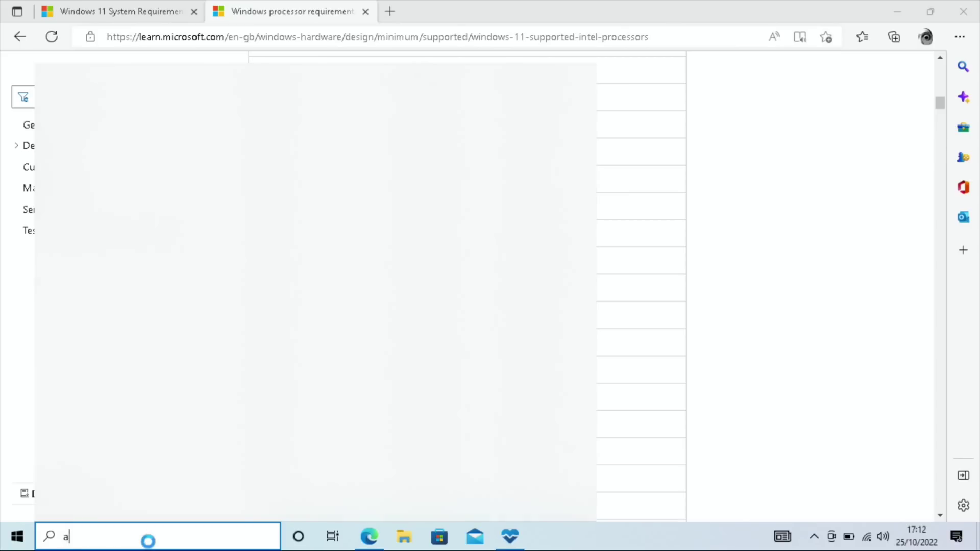
pyautogui.write('bou')
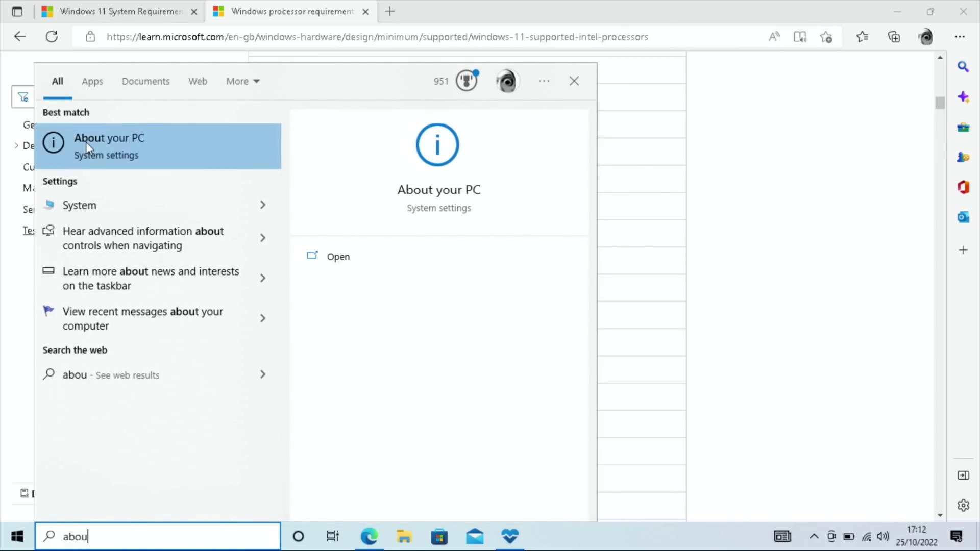
pyautogui.click(93, 139)
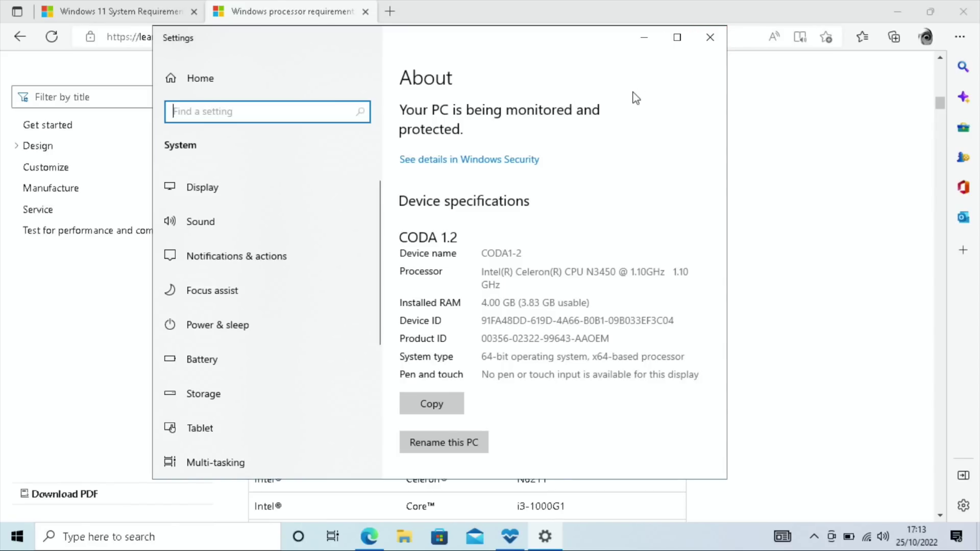
# Review the device and Windows specifications, close Settings, and read through the Windows 11 compatibility results in PC Health Check.
pyautogui.scroll(-1, 578, 240)
pyautogui.scroll(-4, 579, 237)
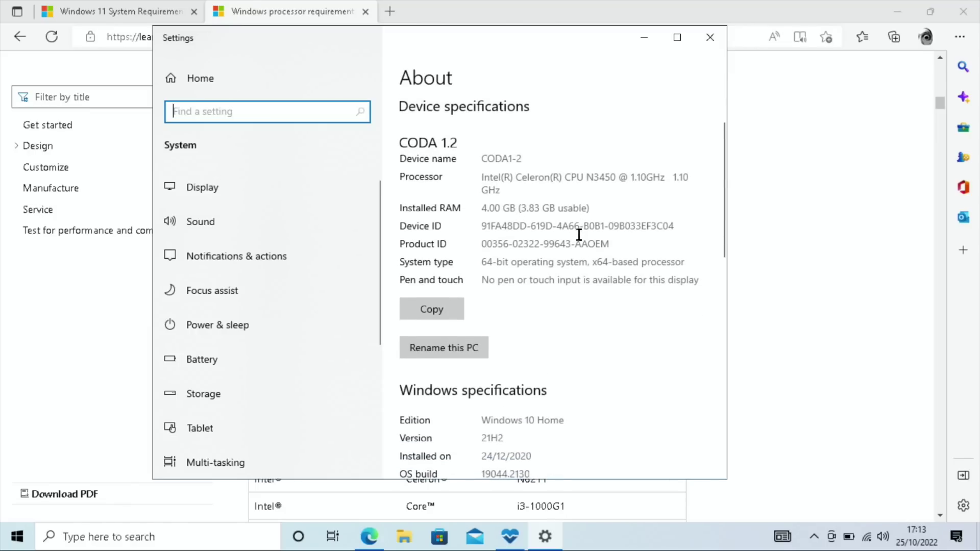
pyautogui.scroll(5, 579, 238)
pyautogui.click(710, 39)
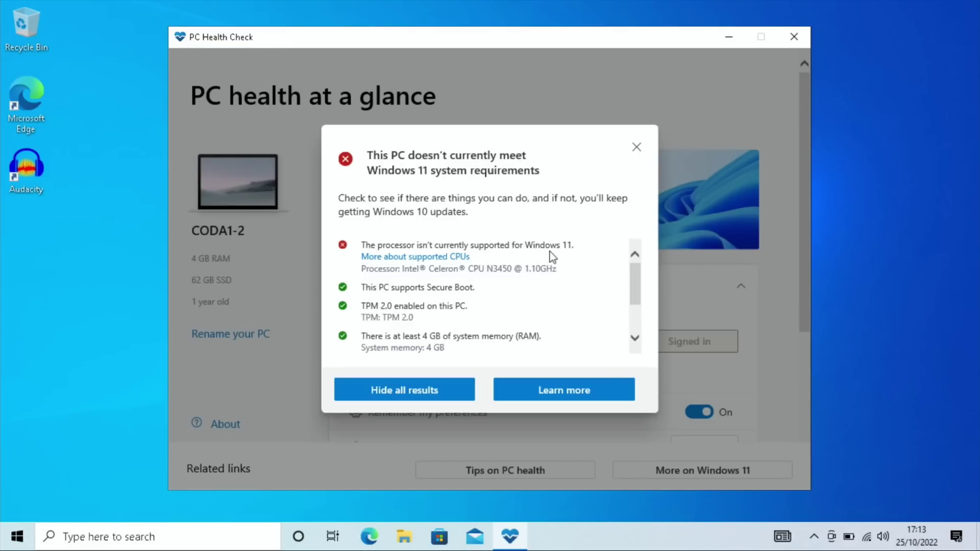
pyautogui.scroll(-3, 553, 256)
pyautogui.scroll(3, 552, 256)
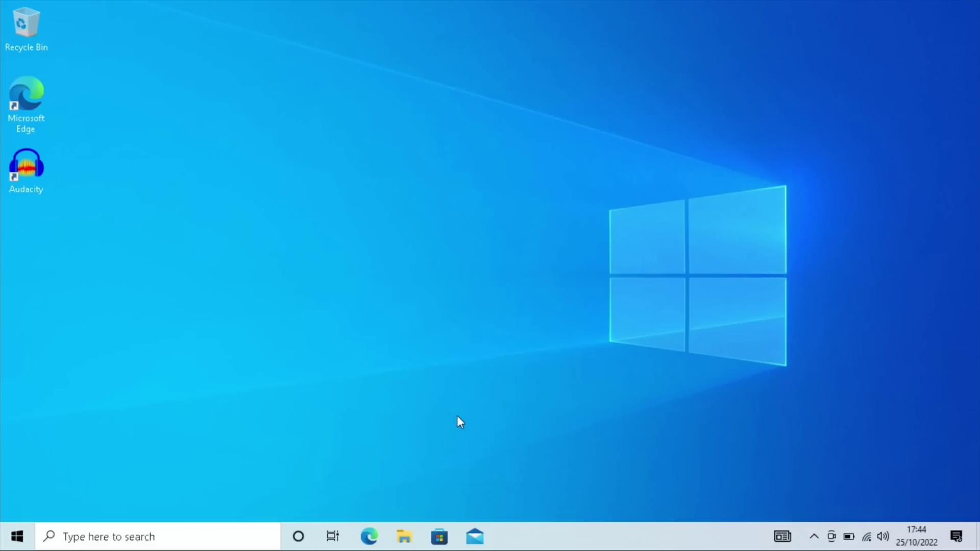
# Find and open the Camera app to check the webcam picture, and close it.
pyautogui.press('super')
pyautogui.write('cam')
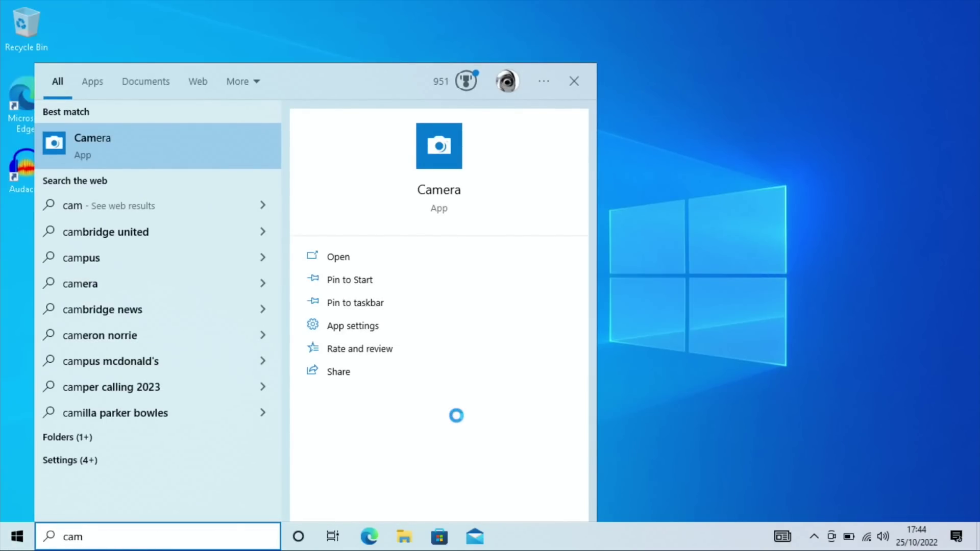
pyautogui.press('Return')
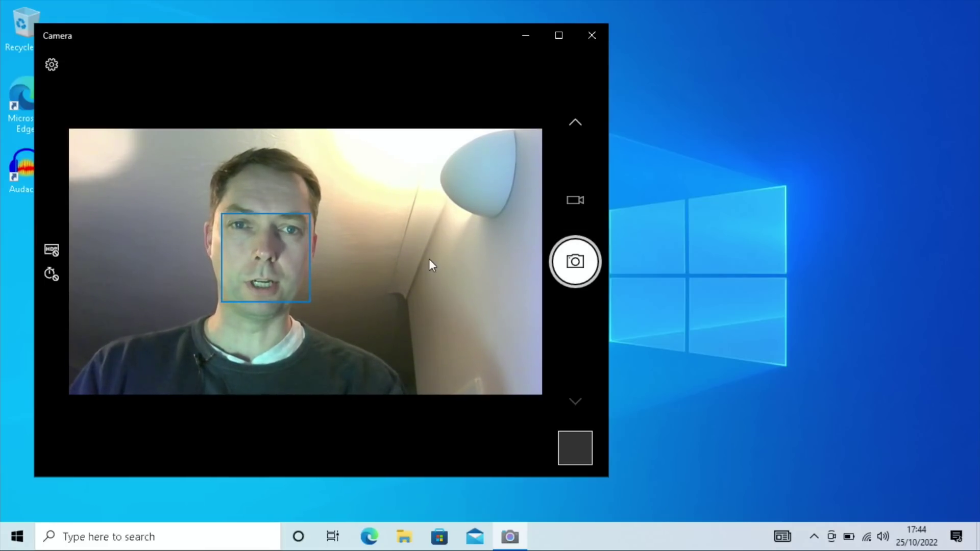
pyautogui.click(592, 40)
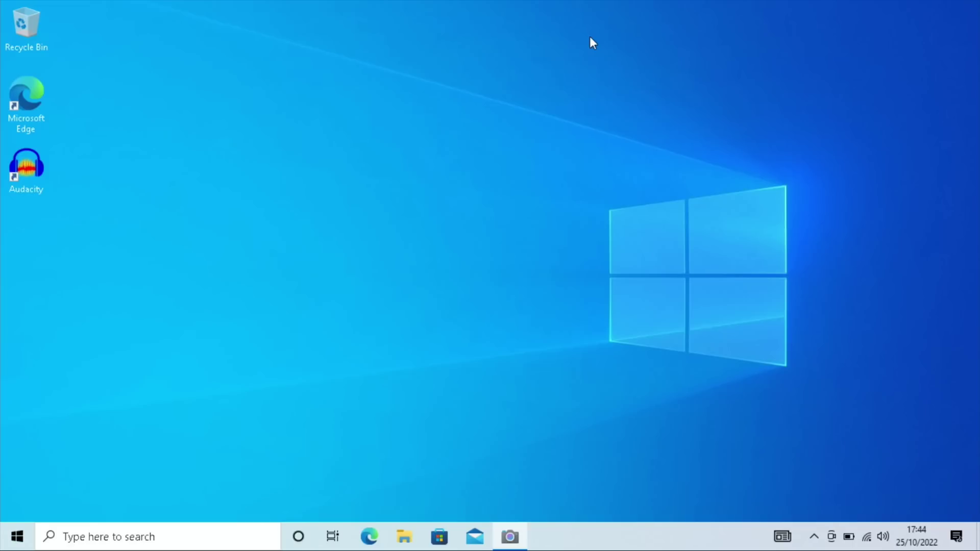
# Open File Explorer, Microsoft Store, Mail and Microsoft Edge in quick succession to test multitasking.
pyautogui.click(403, 537)
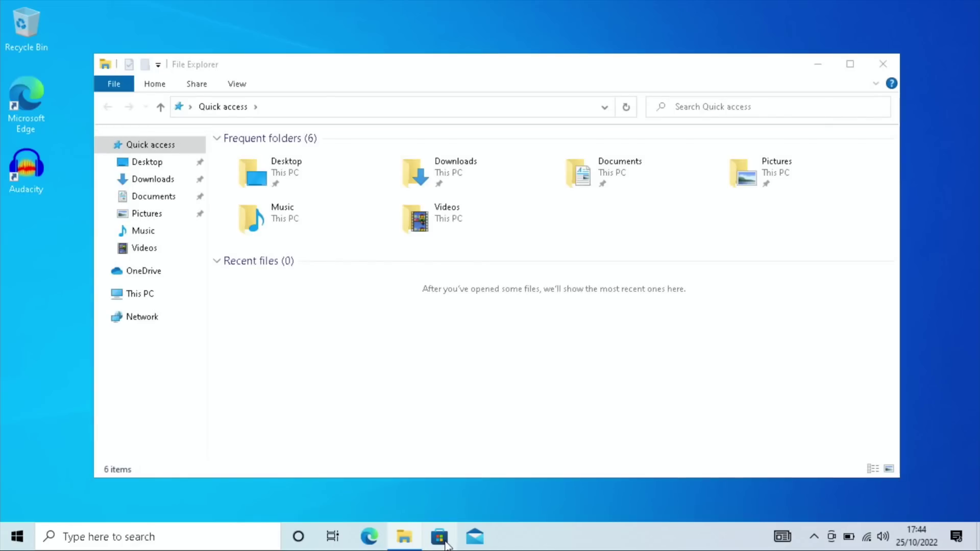
pyautogui.click(444, 542)
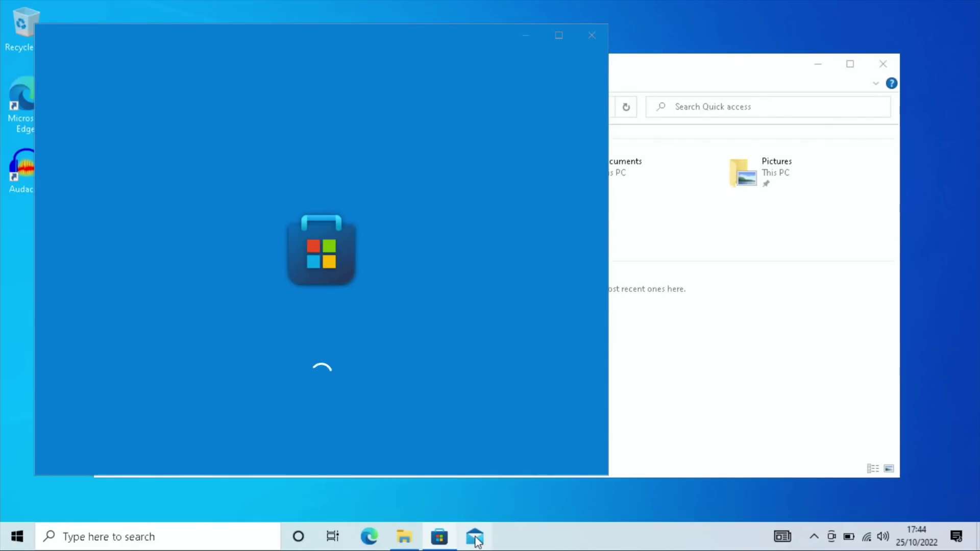
pyautogui.click(475, 537)
pyautogui.click(369, 538)
pyautogui.click(333, 537)
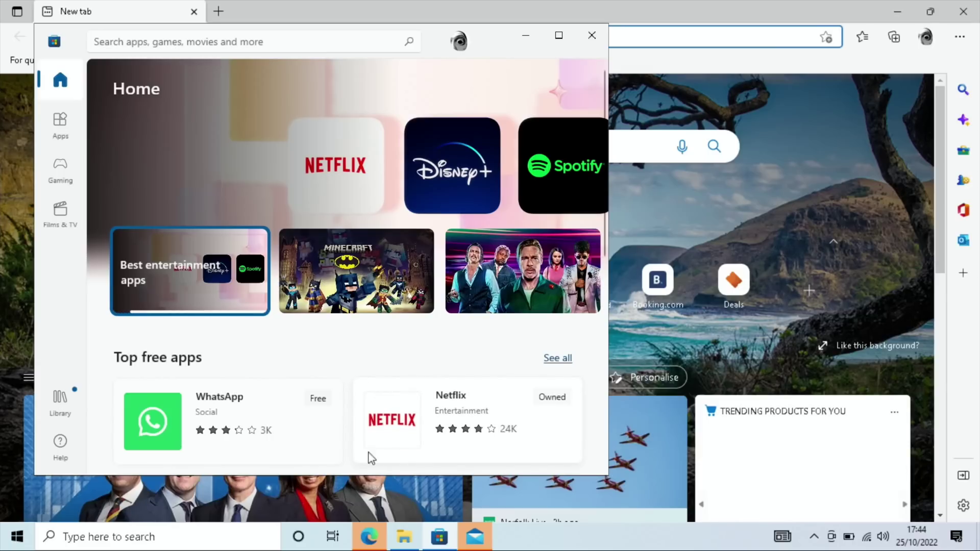
# Switch to Microsoft Edge and browse down and back up its new tab news feed to test scrolling.
pyautogui.click(368, 539)
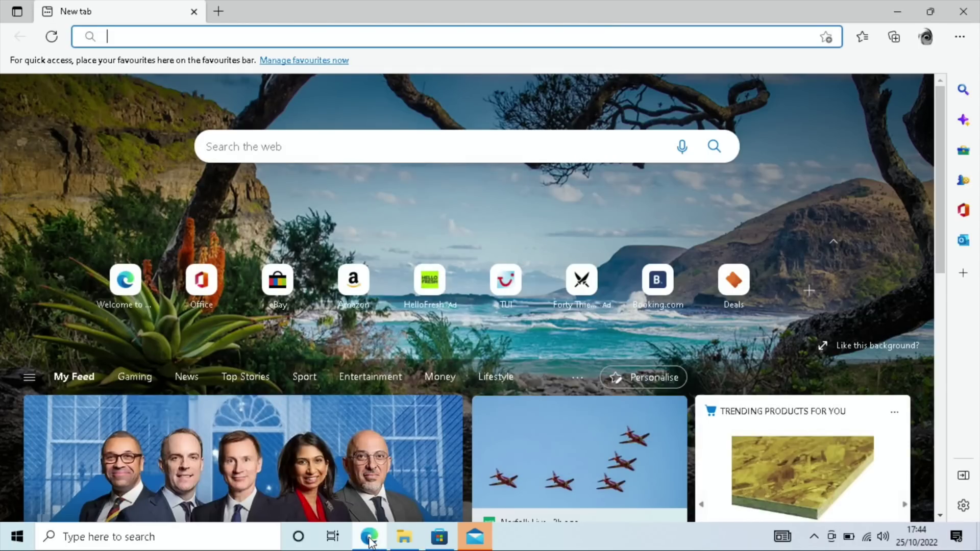
pyautogui.scroll(-2, 412, 353)
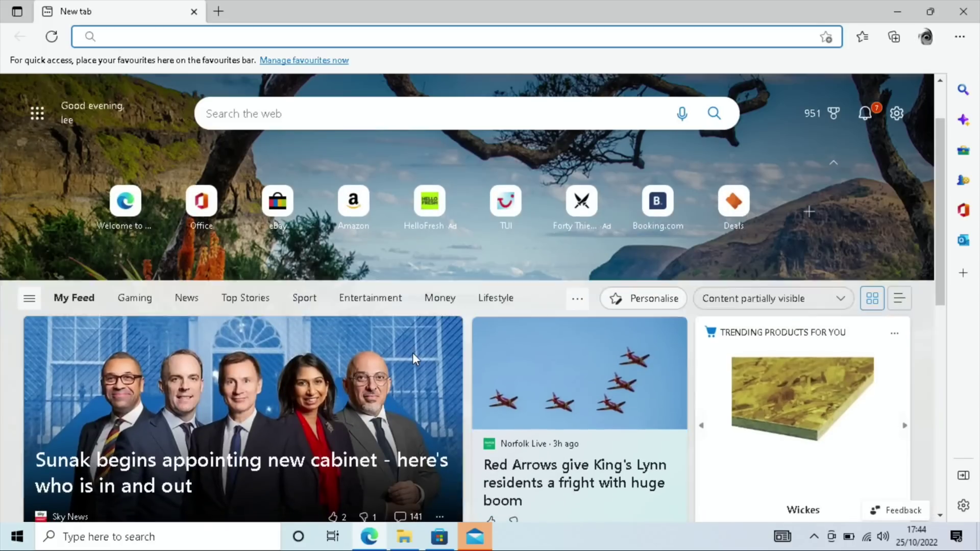
pyautogui.scroll(-5, 412, 353)
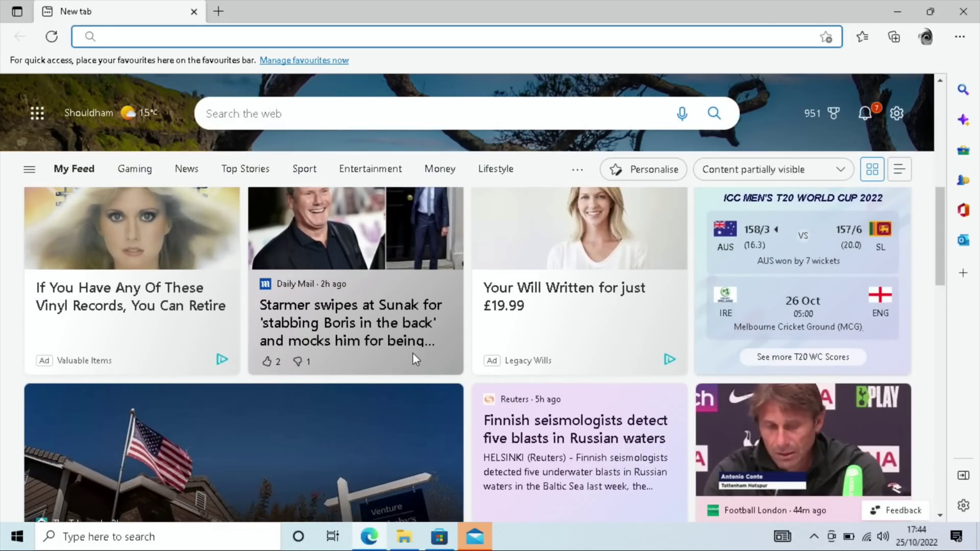
pyautogui.scroll(2, 412, 353)
pyautogui.scroll(-8, 412, 353)
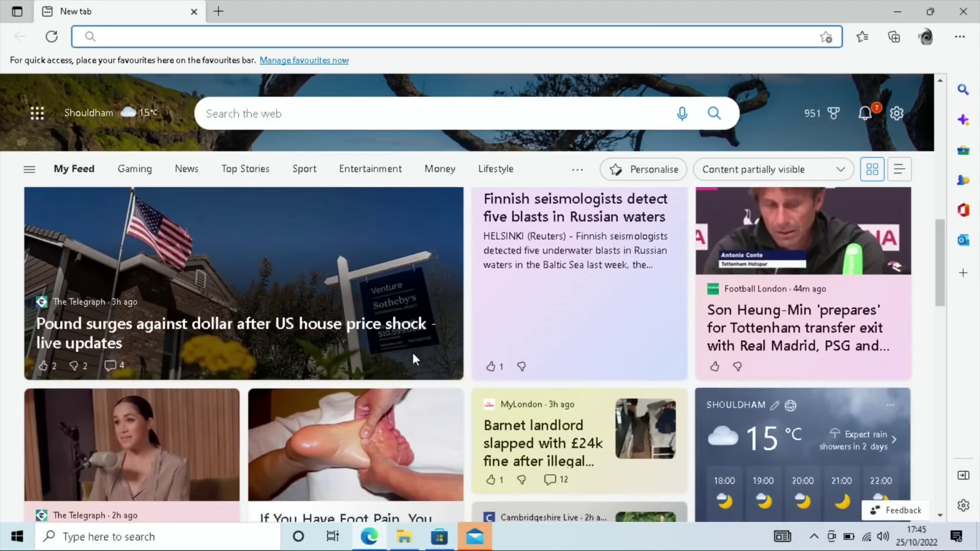
pyautogui.scroll(-1, 412, 355)
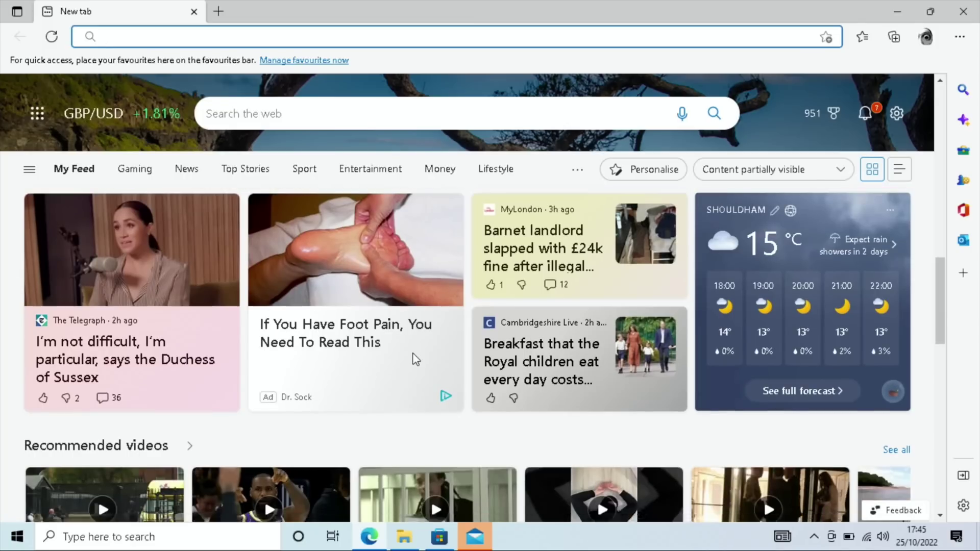
pyautogui.scroll(-3, 413, 355)
pyautogui.scroll(3, 412, 354)
pyautogui.scroll(10, 413, 357)
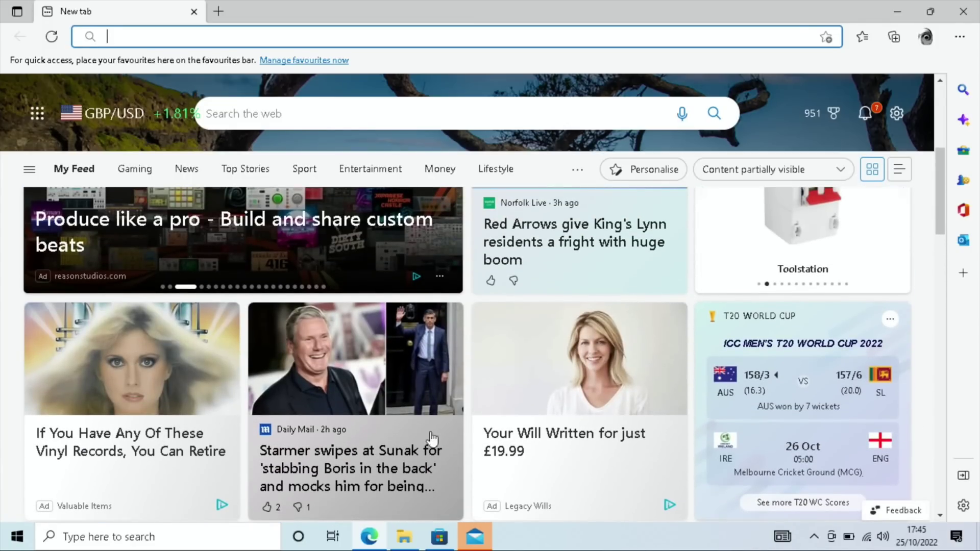
# Switch to File Explorer, look through the Desktop, Downloads, Documents, Music and Videos folders, and close the window.
pyautogui.click(404, 536)
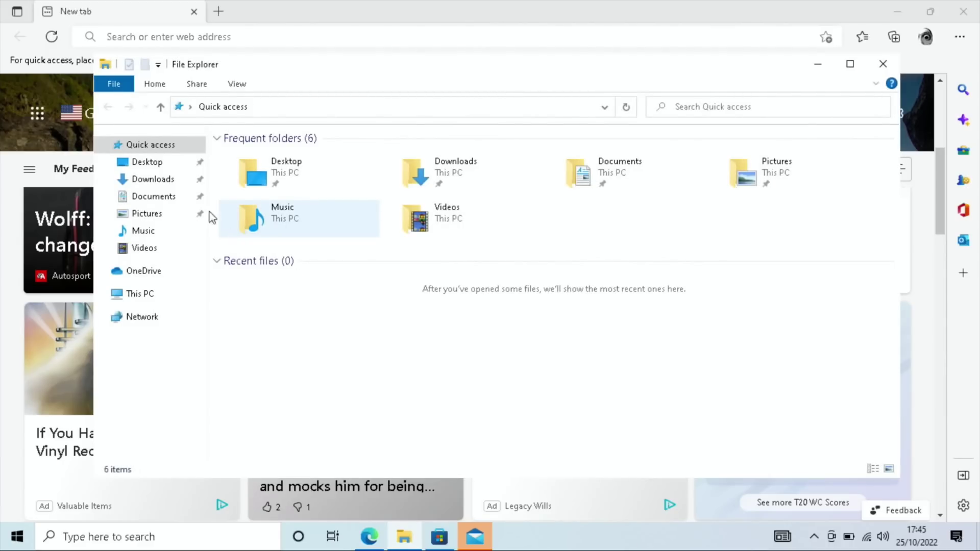
pyautogui.click(161, 166)
pyautogui.click(150, 180)
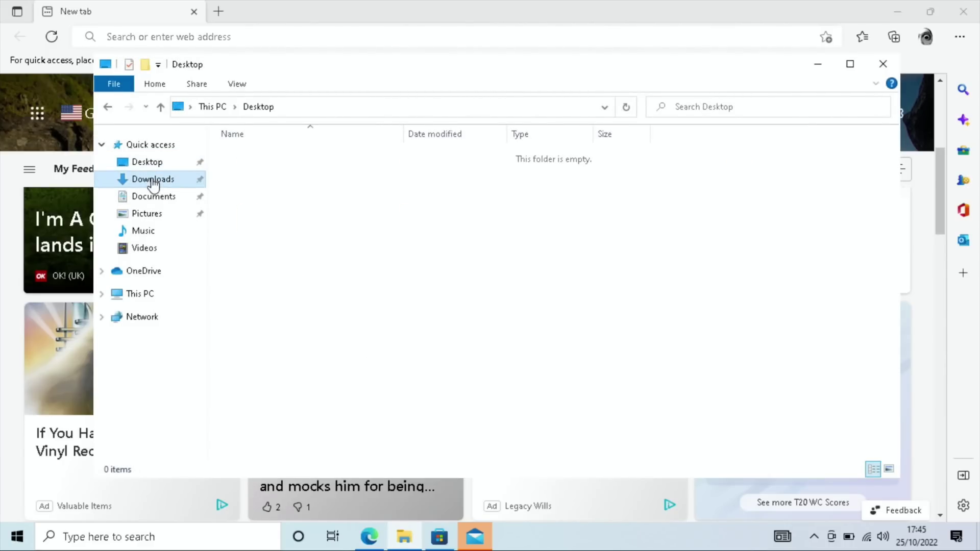
pyautogui.click(142, 200)
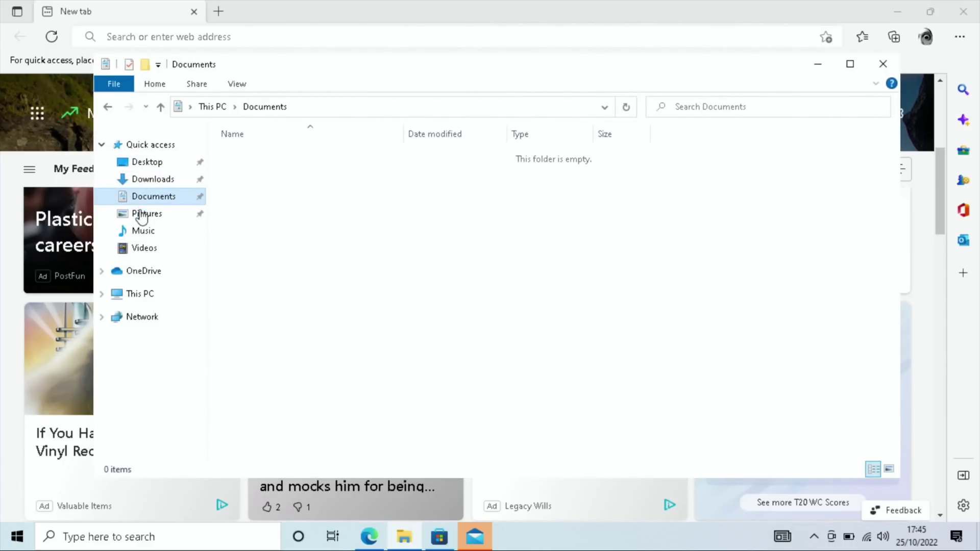
pyautogui.click(145, 232)
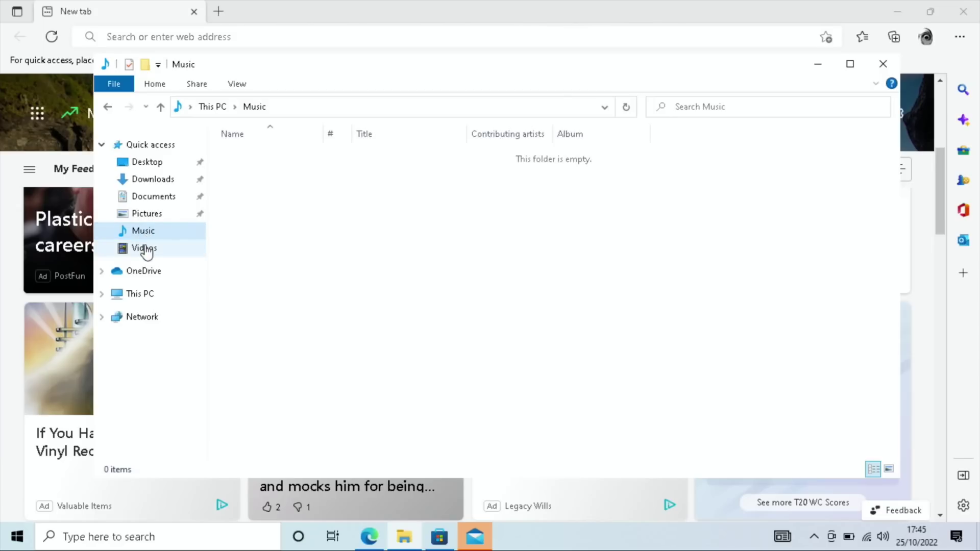
pyautogui.click(144, 248)
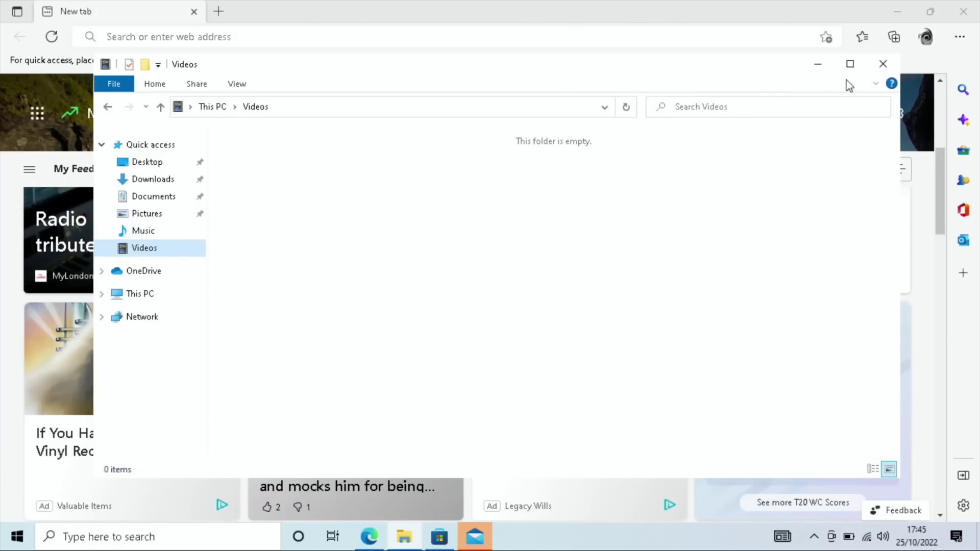
pyautogui.click(882, 62)
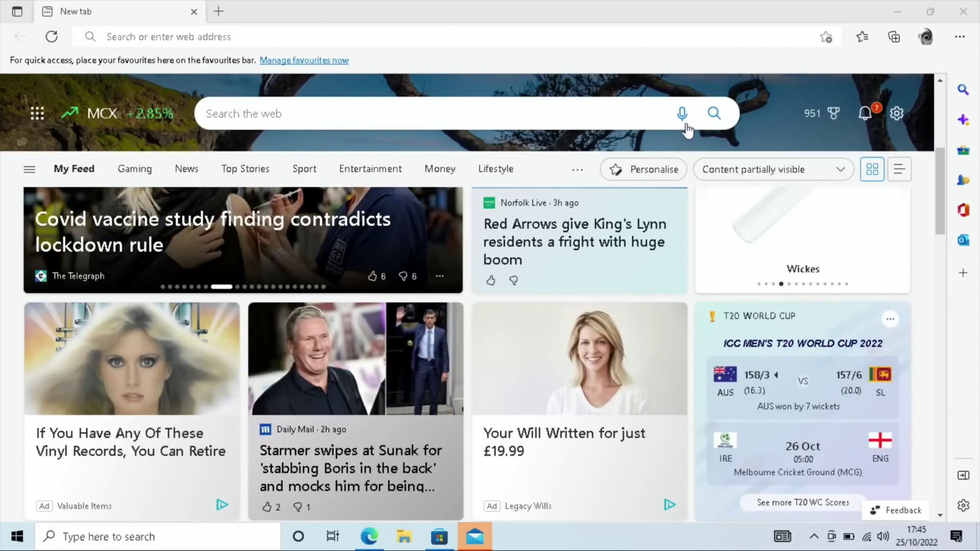
# Search the web for openlara from the new browser tab.
pyautogui.click(356, 31)
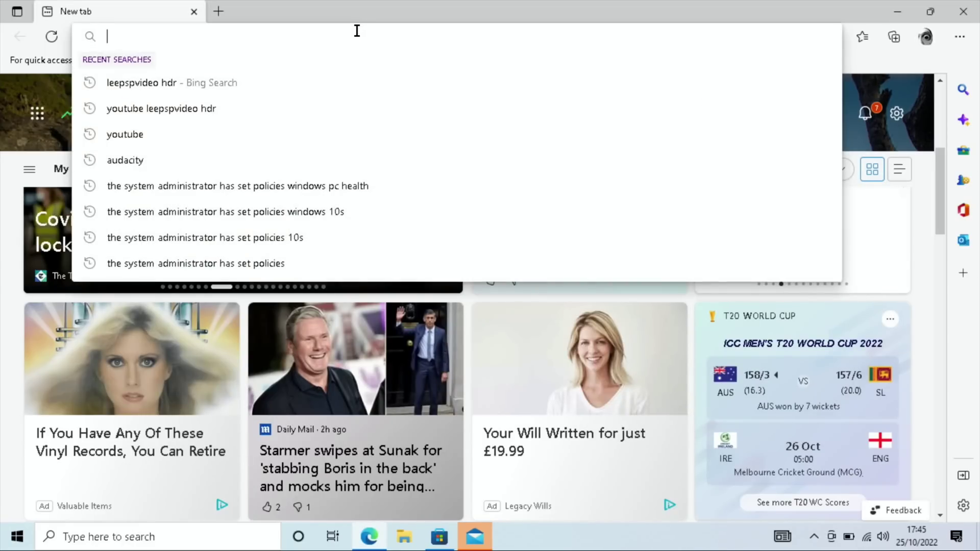
pyautogui.write('openlara')
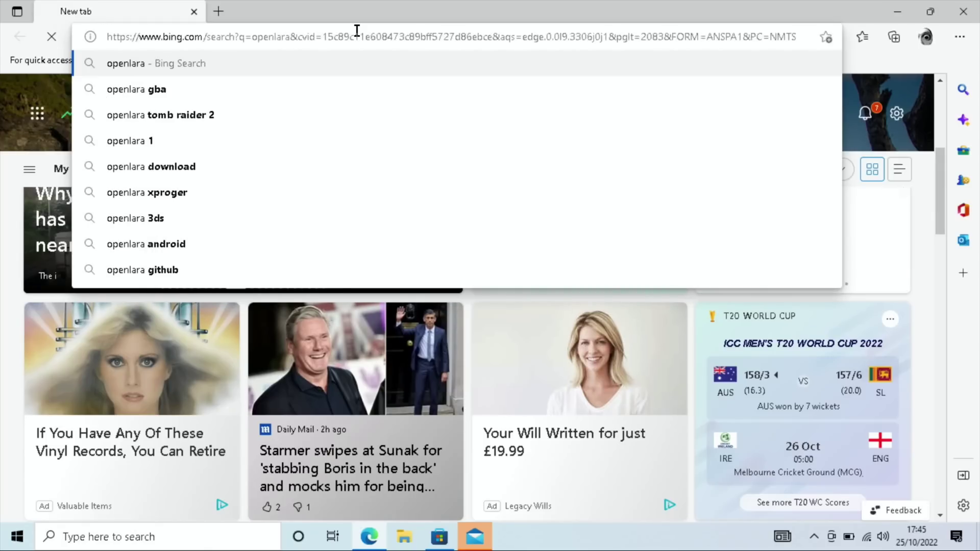
pyautogui.press('Return')
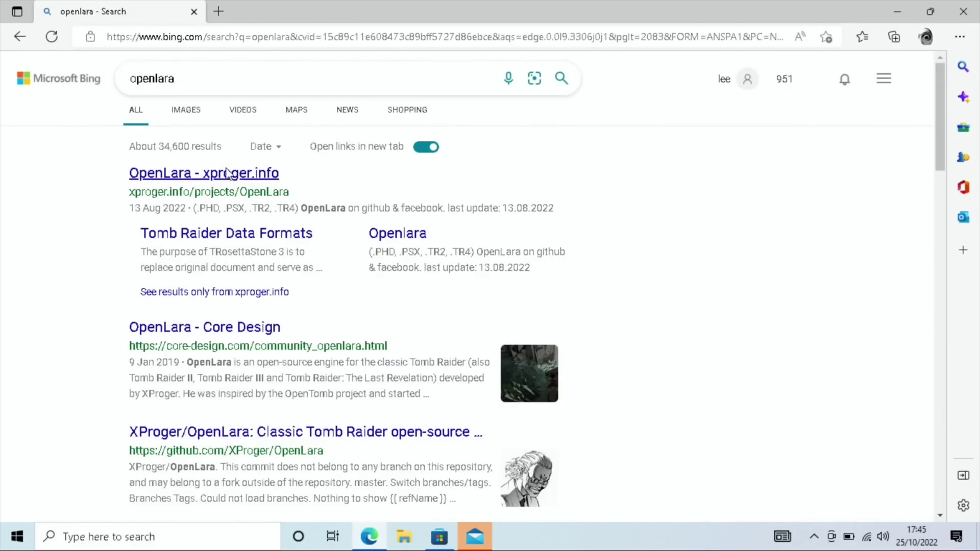
# Close the Microsoft Store and Mail windows running in the background.
pyautogui.click(434, 542)
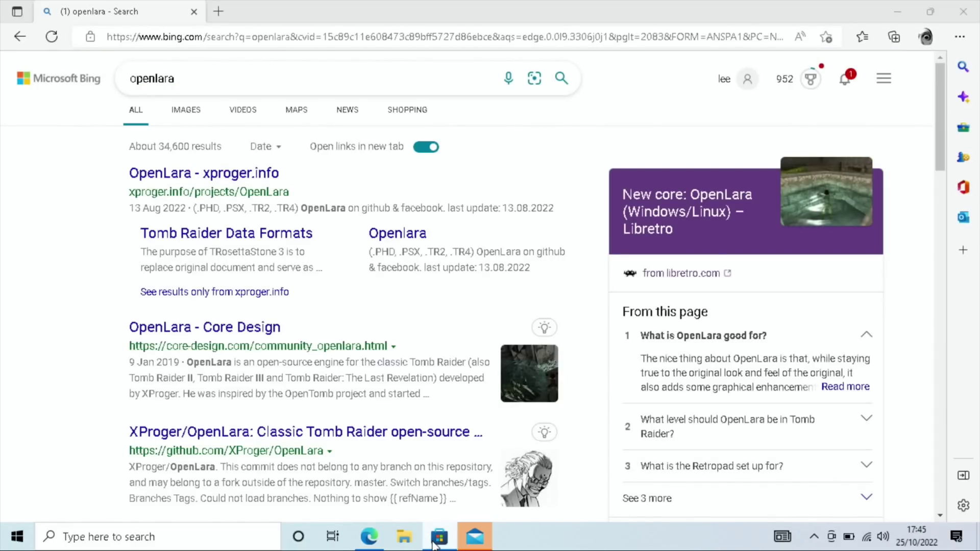
pyautogui.rightClick(440, 535)
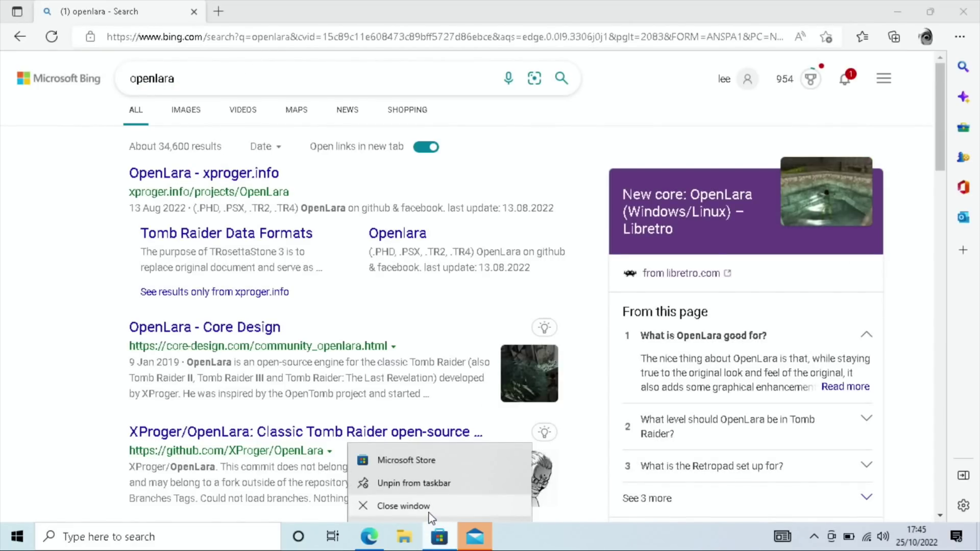
pyautogui.click(429, 508)
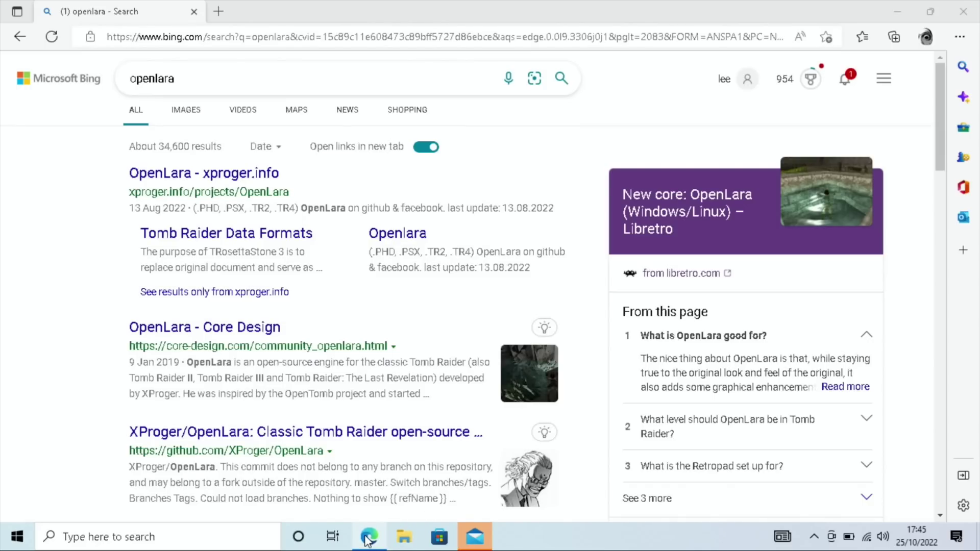
pyautogui.rightClick(475, 547)
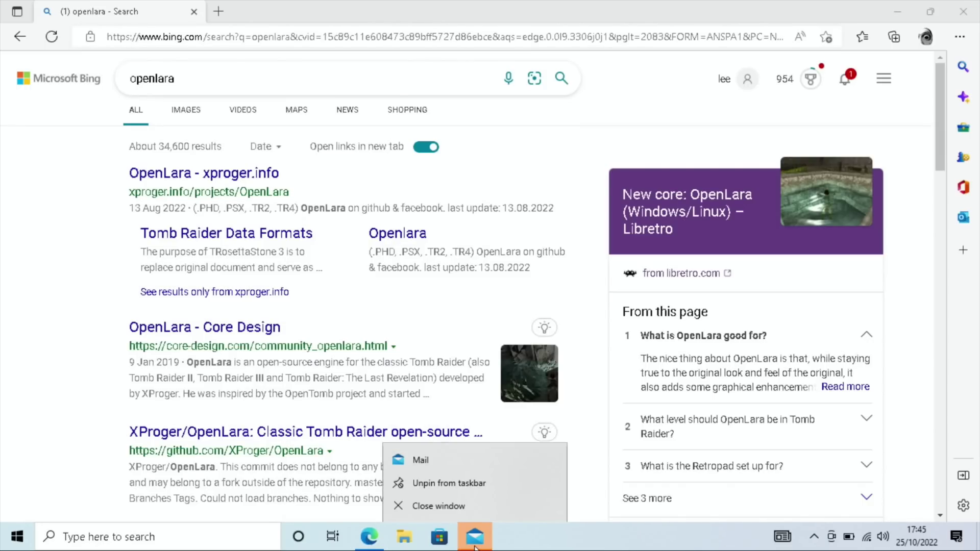
pyautogui.click(452, 505)
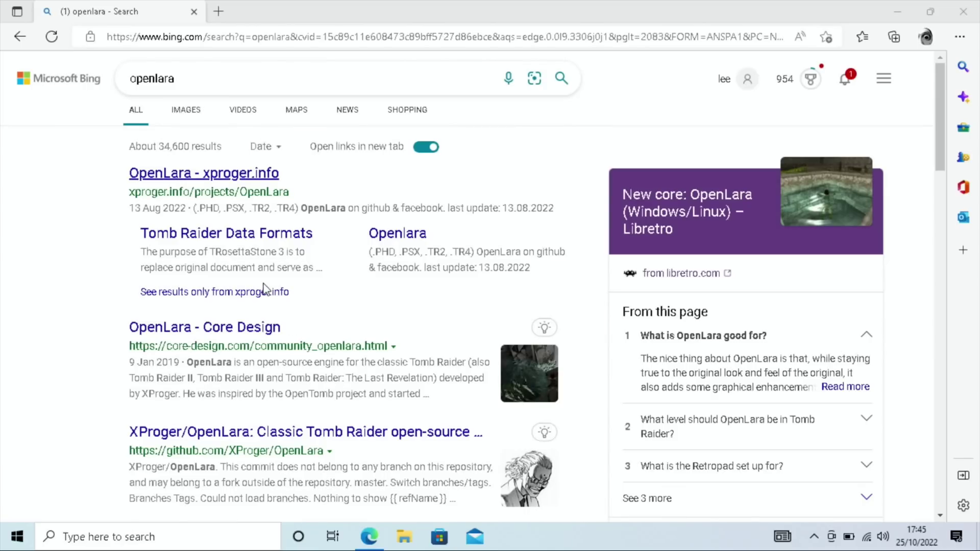
# Open the OpenLara - Core Design search result and launch the WebGL build with demo level.
pyautogui.click(202, 326)
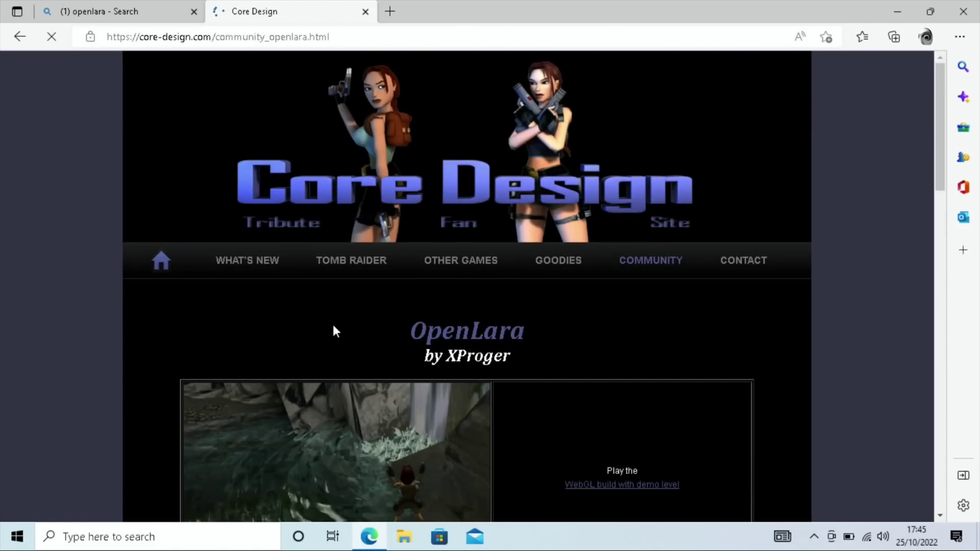
pyautogui.scroll(-3, 332, 330)
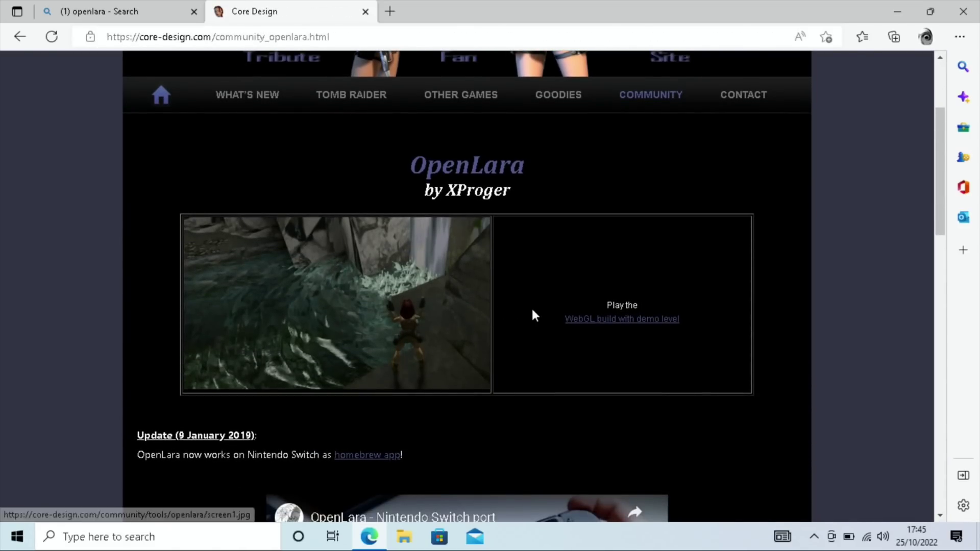
pyautogui.click(598, 320)
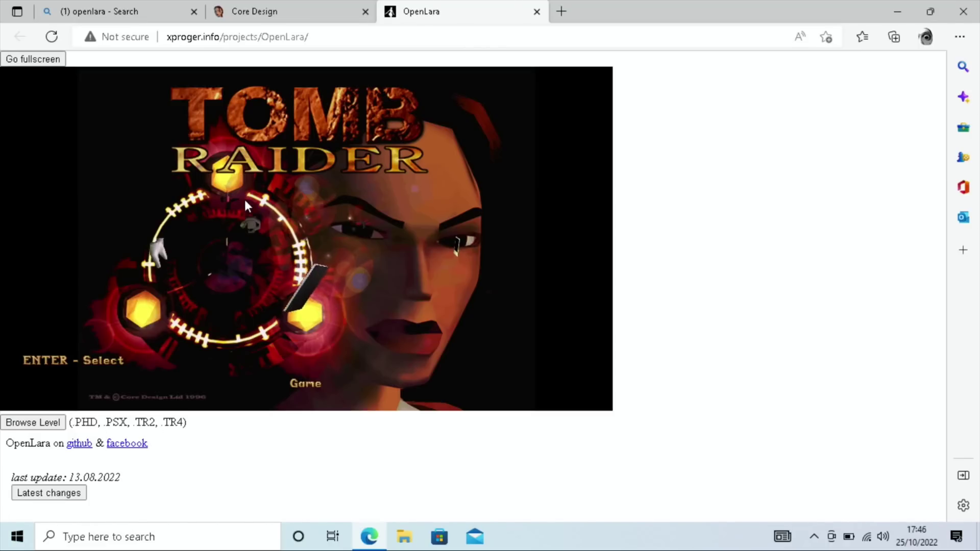
# Rotate the Tomb Raider title menu ring to the Game item.
pyautogui.press('Return')
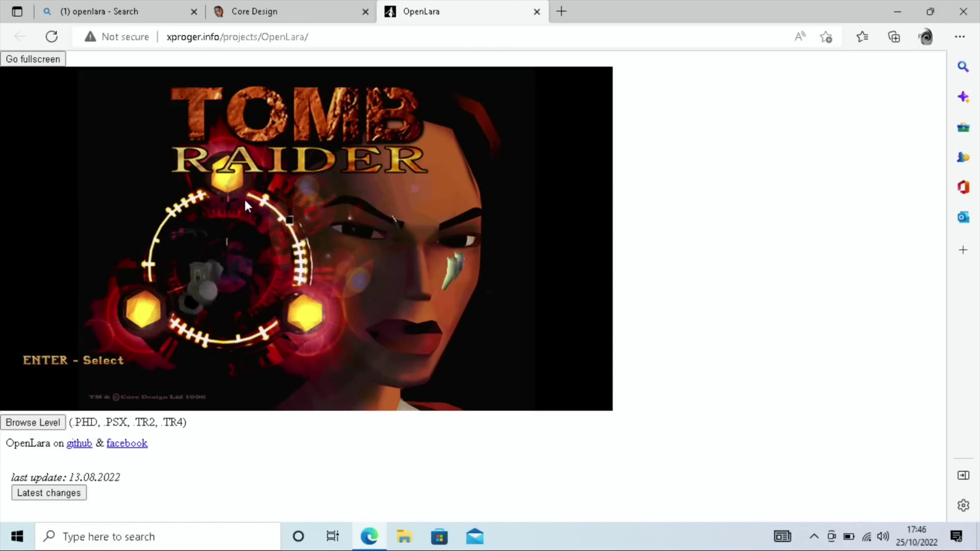
pyautogui.press('Left')
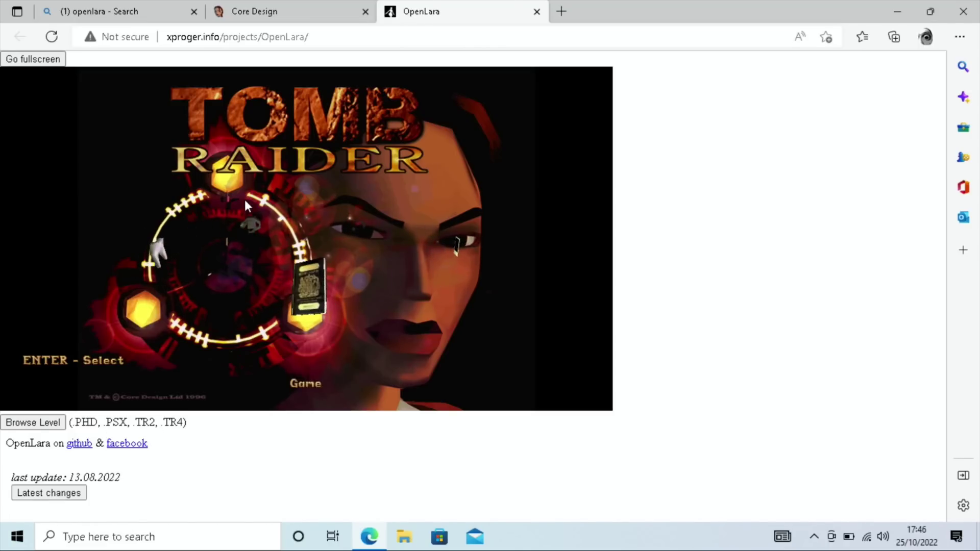